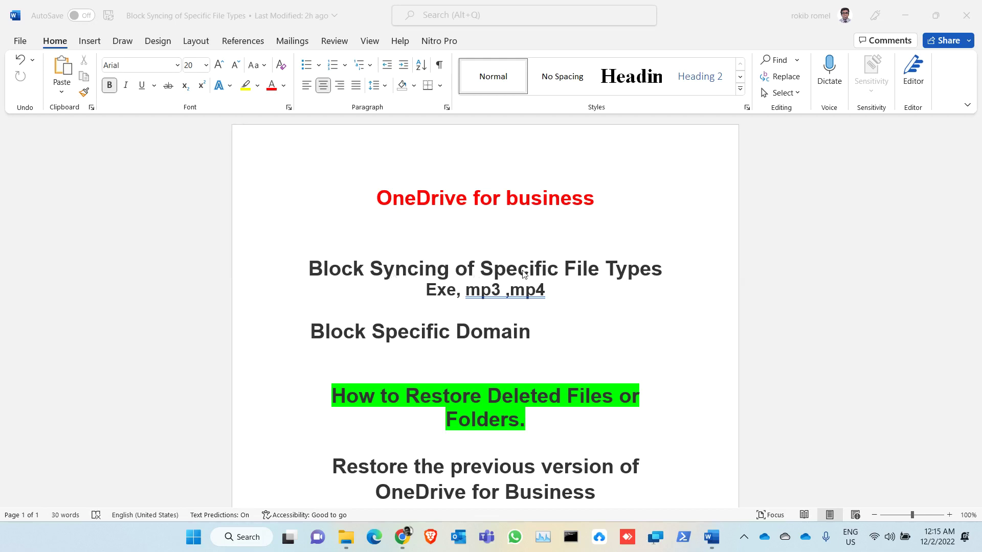
# Switch to Microsoft 365 in Chrome, open its admin center, and launch the SharePoint admin center from there
pyautogui.click(905, 14)
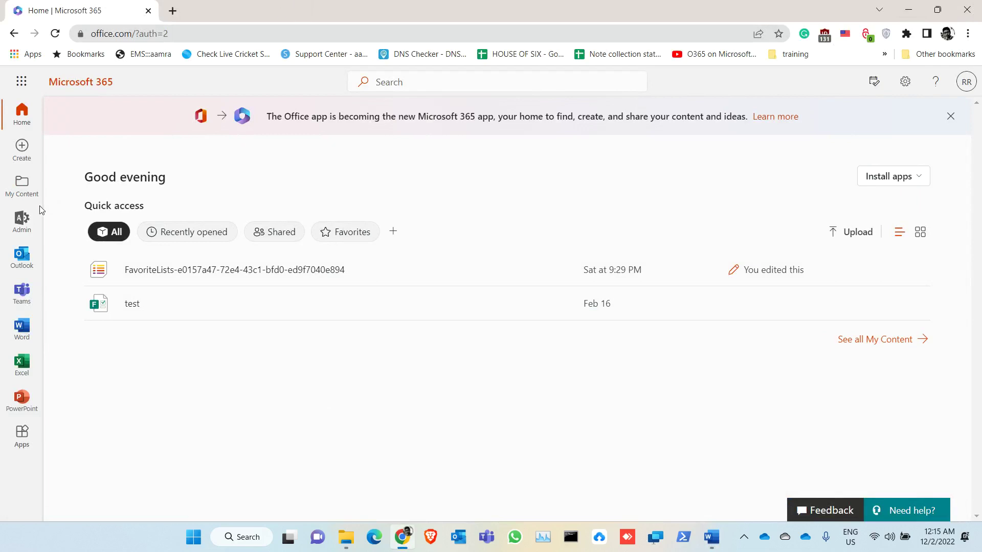
pyautogui.click(22, 221)
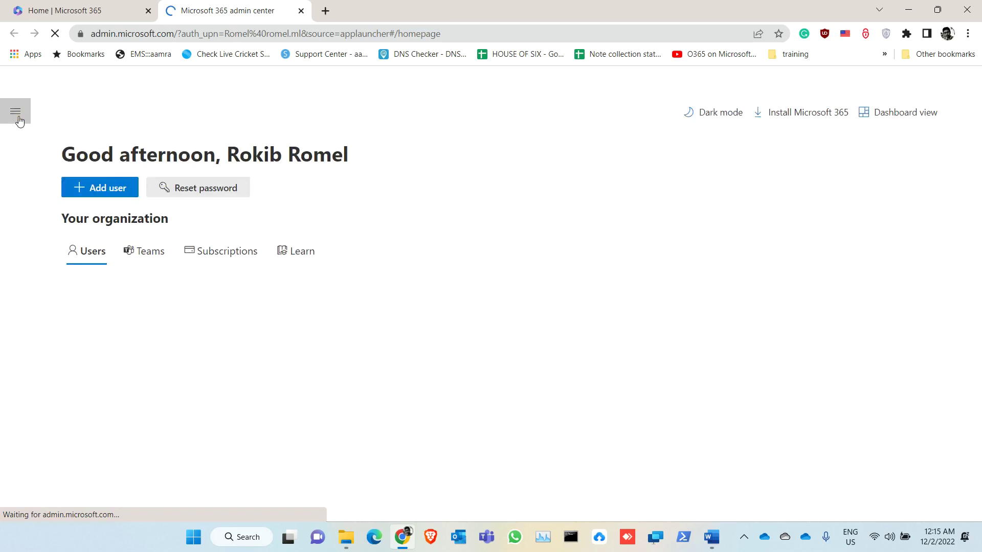
pyautogui.click(17, 115)
pyautogui.click(136, 276)
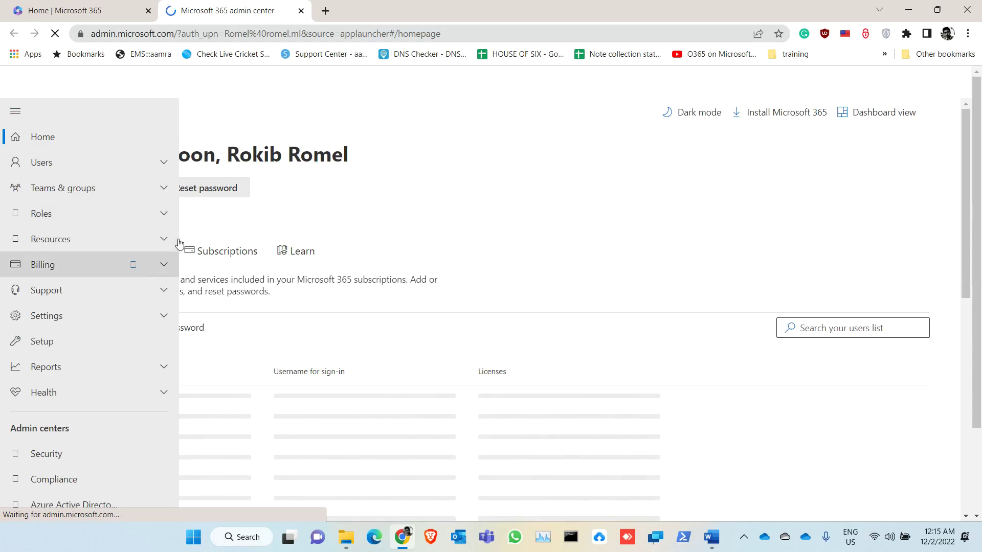
pyautogui.scroll(-3, 170, 381)
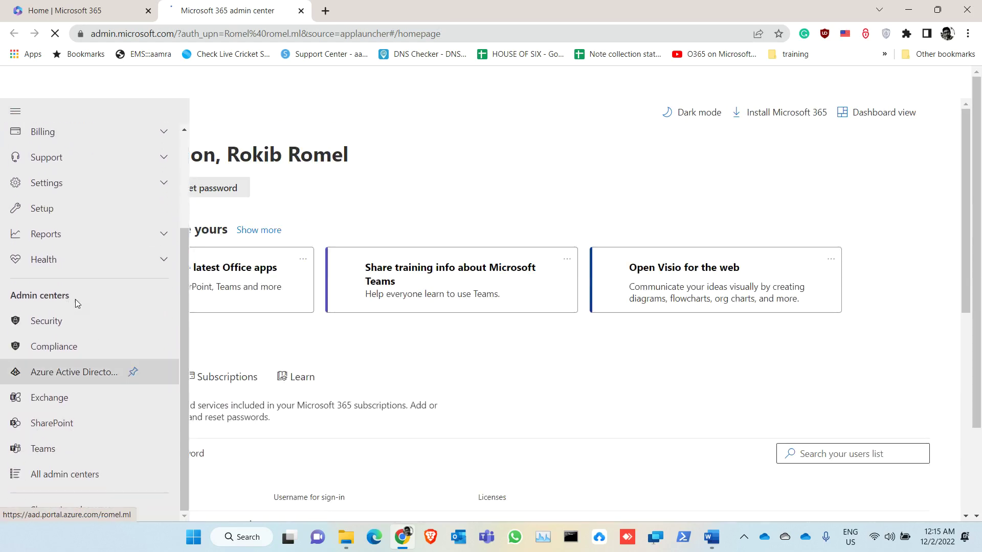
pyautogui.click(72, 429)
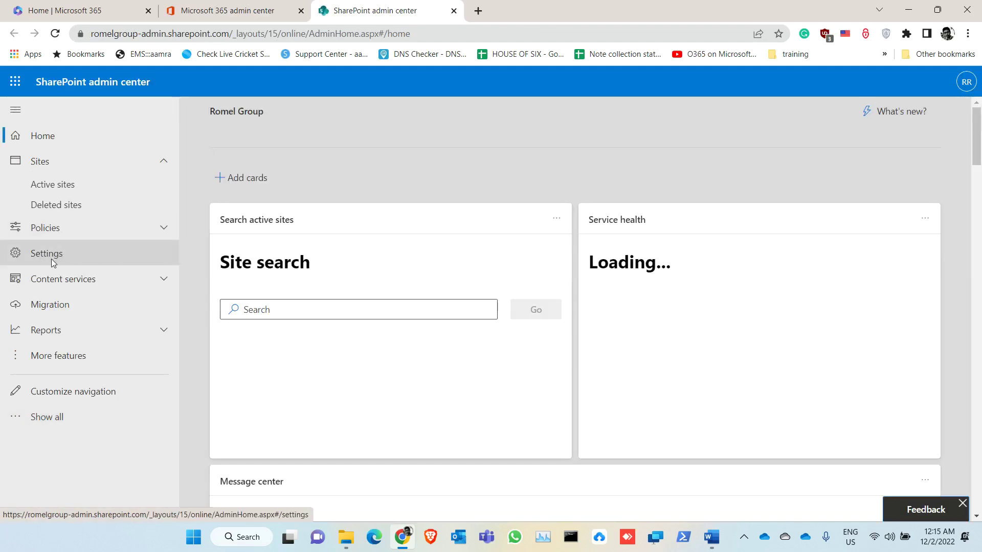
# Open the SharePoint settings, examine the OneDrive Sync options including blocked file types, and close them unchanged
pyautogui.click(53, 261)
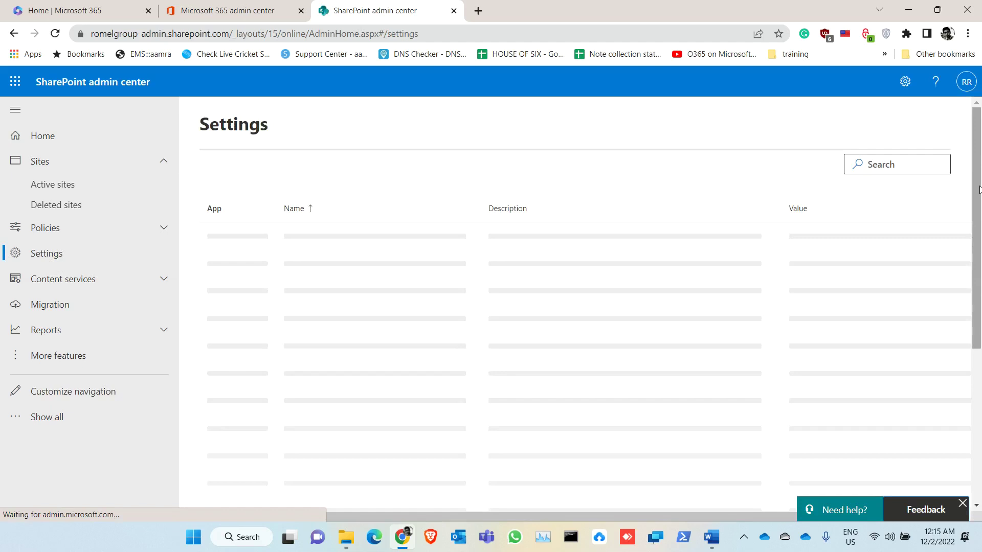
pyautogui.moveTo(977, 191); pyautogui.dragTo(973, 231)
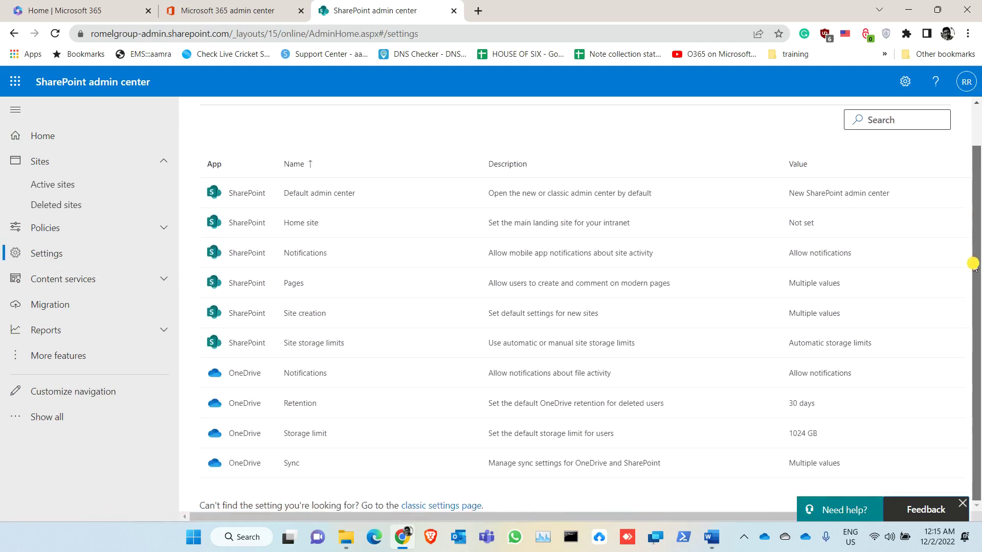
pyautogui.click(291, 464)
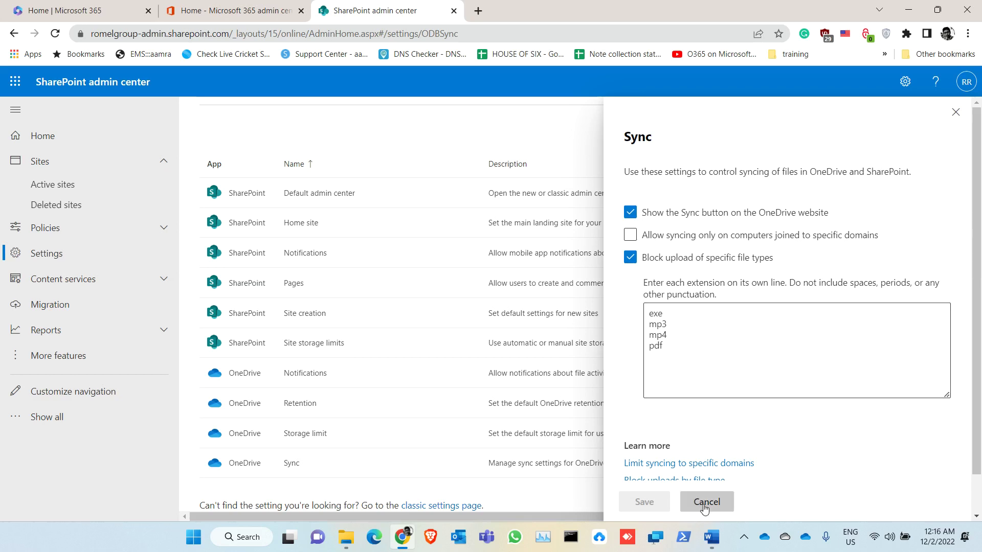
pyautogui.click(954, 112)
# Open the OneDrive - Romel Group folder in File Explorer and snap its window to half the screen beside the desktop
pyautogui.click(908, 10)
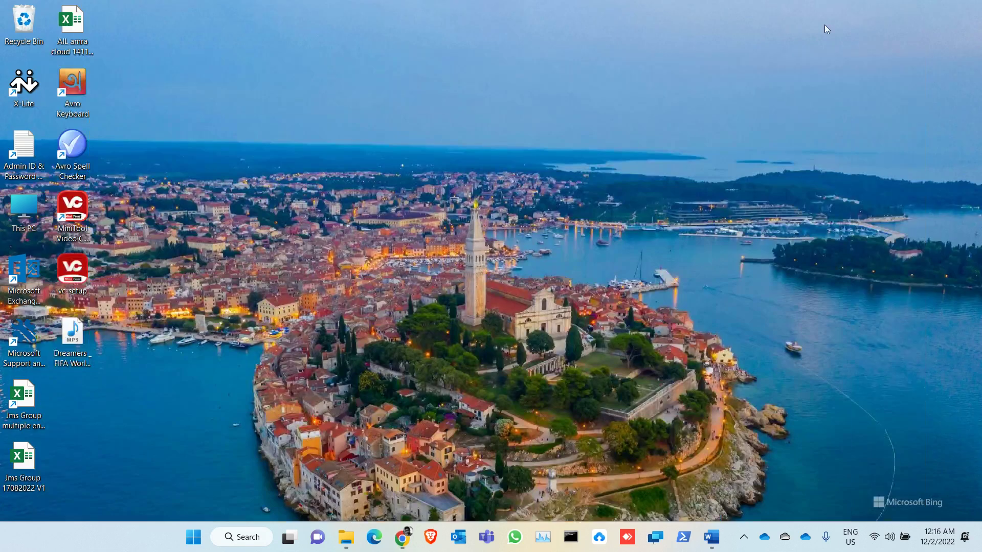
pyautogui.click(347, 536)
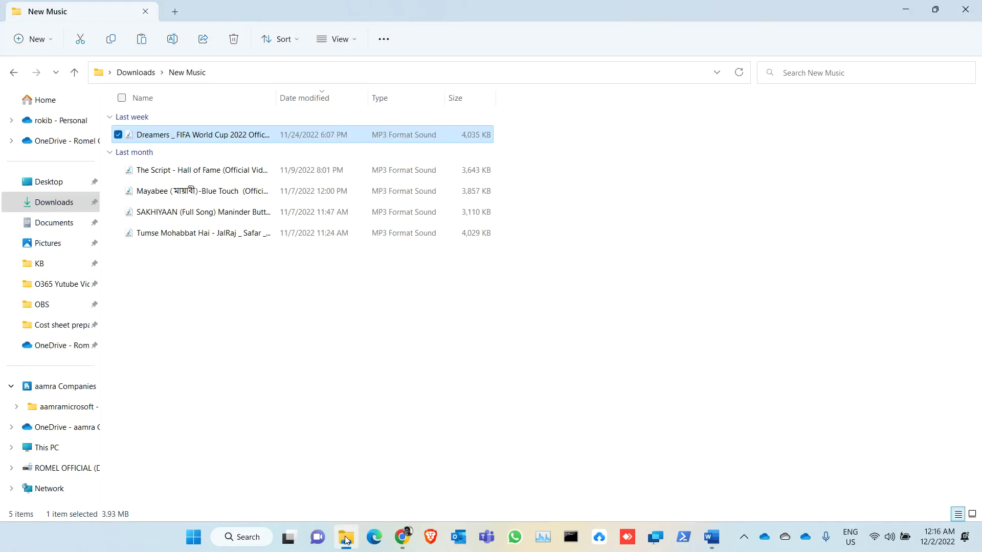
pyautogui.click(68, 146)
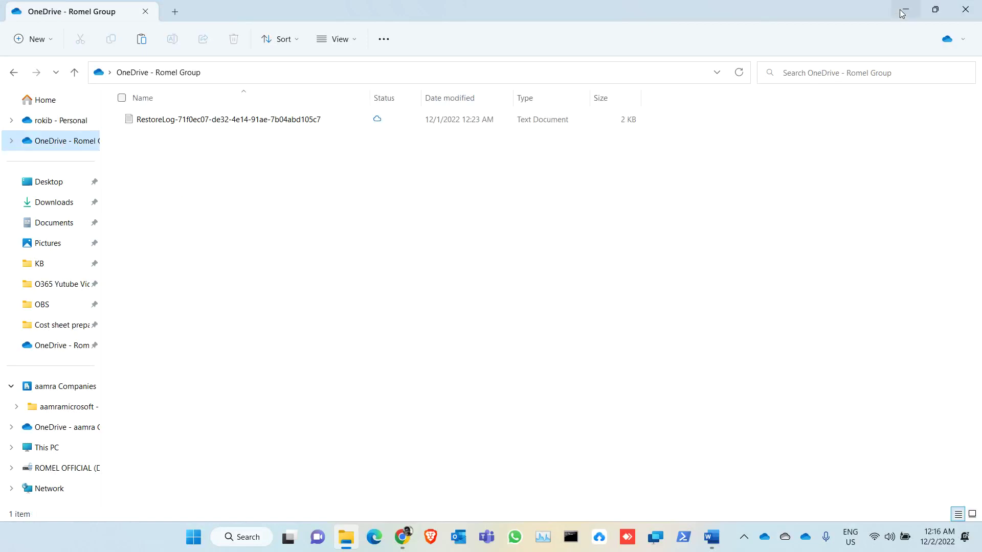
pyautogui.doubleClick(642, 15)
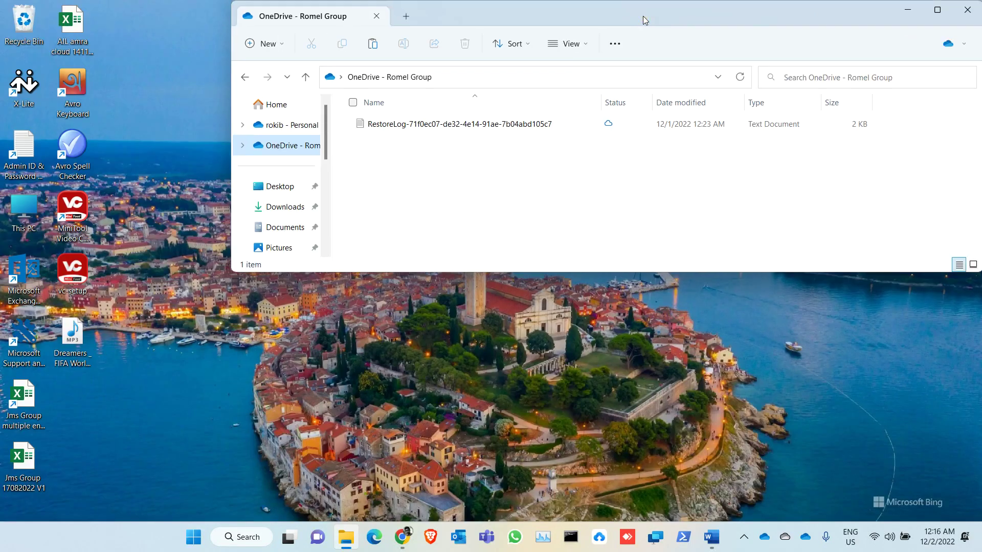
pyautogui.press('super+Right')
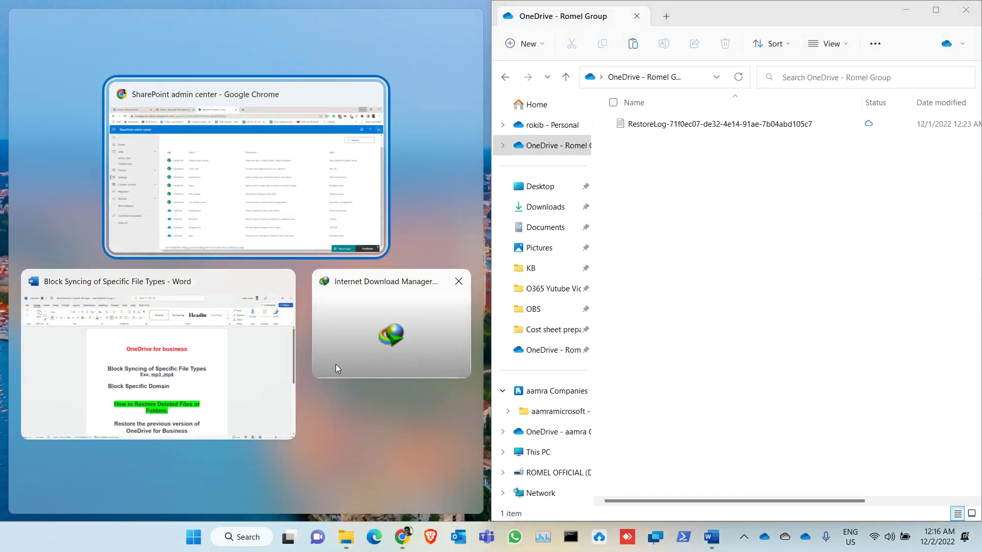
pyautogui.click(148, 344)
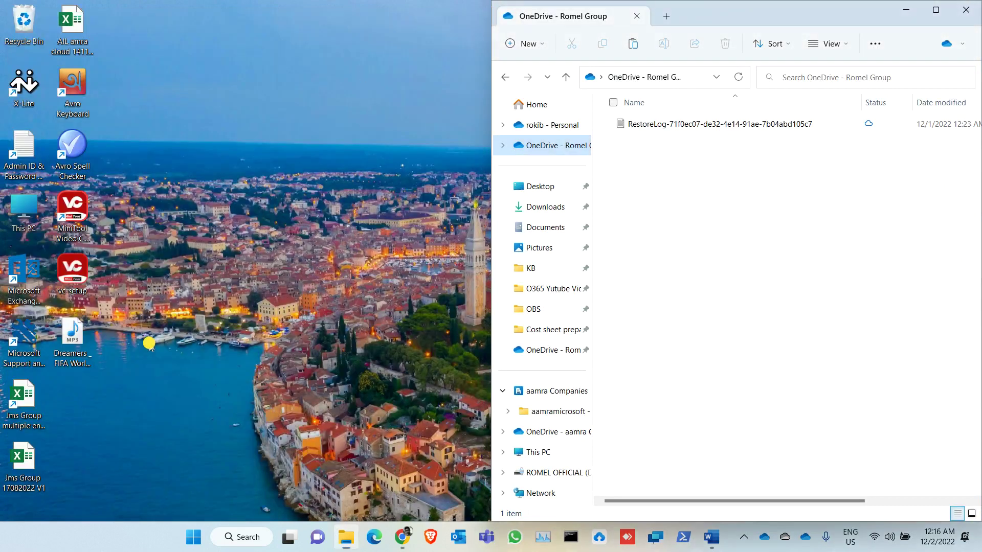
# Move the vc-setup file from the desktop into the OneDrive - Romel Group folder and inspect its sync issue details
pyautogui.moveTo(82, 279); pyautogui.dragTo(779, 233)
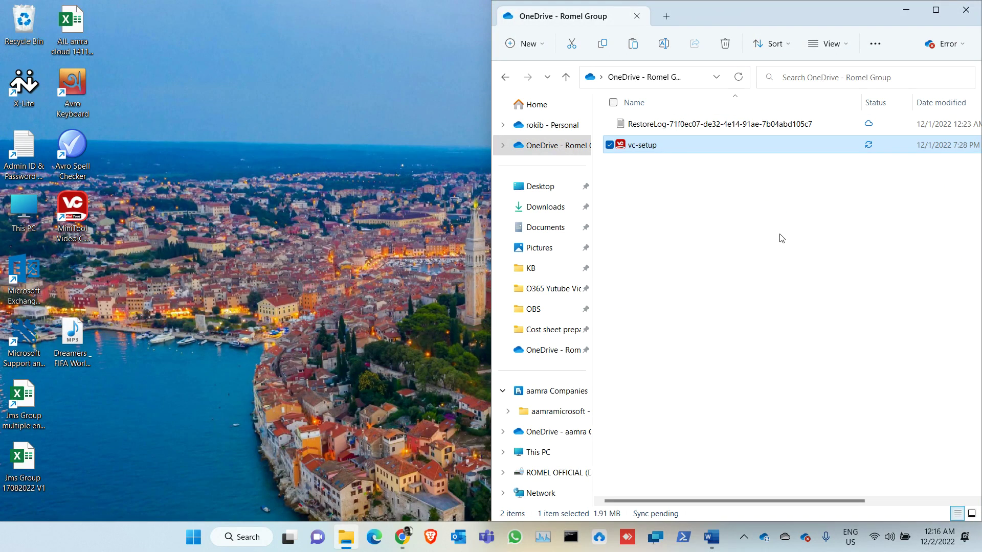
pyautogui.click(804, 545)
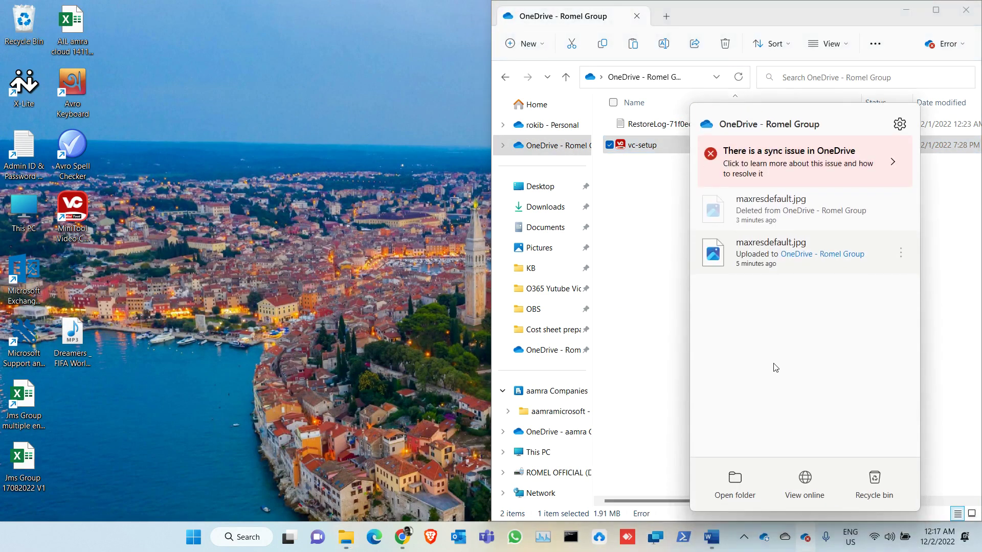
pyautogui.click(786, 165)
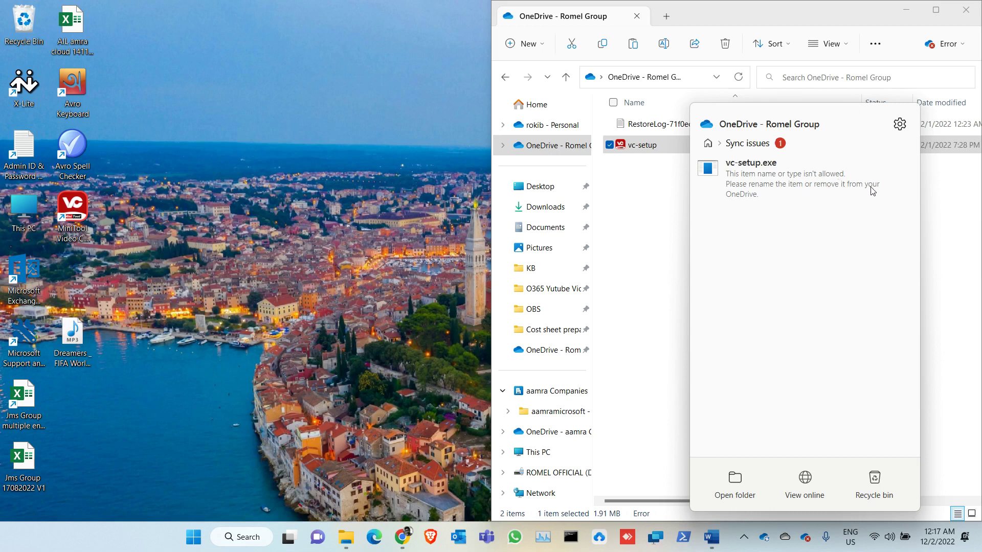
pyautogui.click(669, 208)
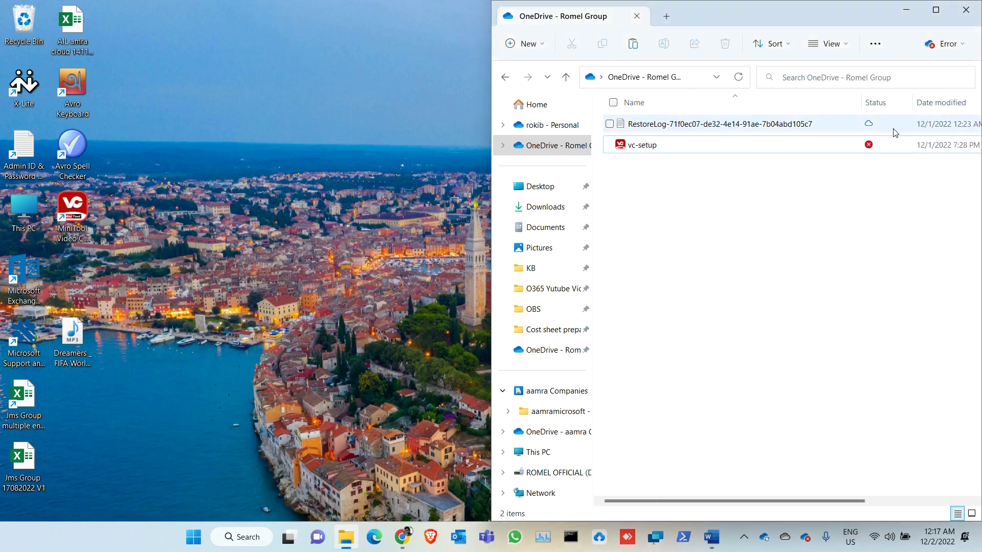
pyautogui.click(670, 148)
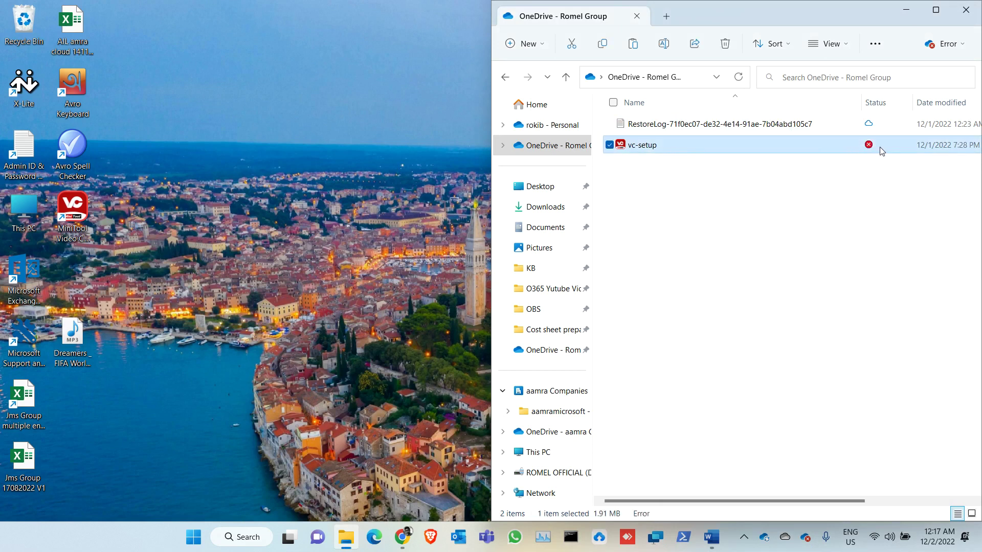
# Move the Dreamers FIFA World Cup MP3 from the desktop into the OneDrive folder and check OneDrive's sync issues
pyautogui.click(367, 374)
pyautogui.moveTo(79, 341); pyautogui.dragTo(782, 242)
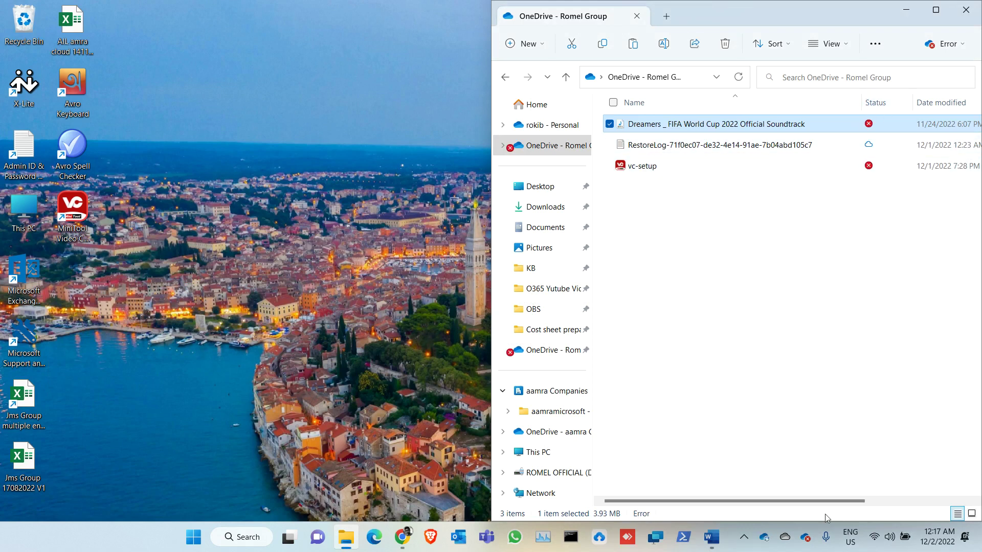
pyautogui.click(805, 537)
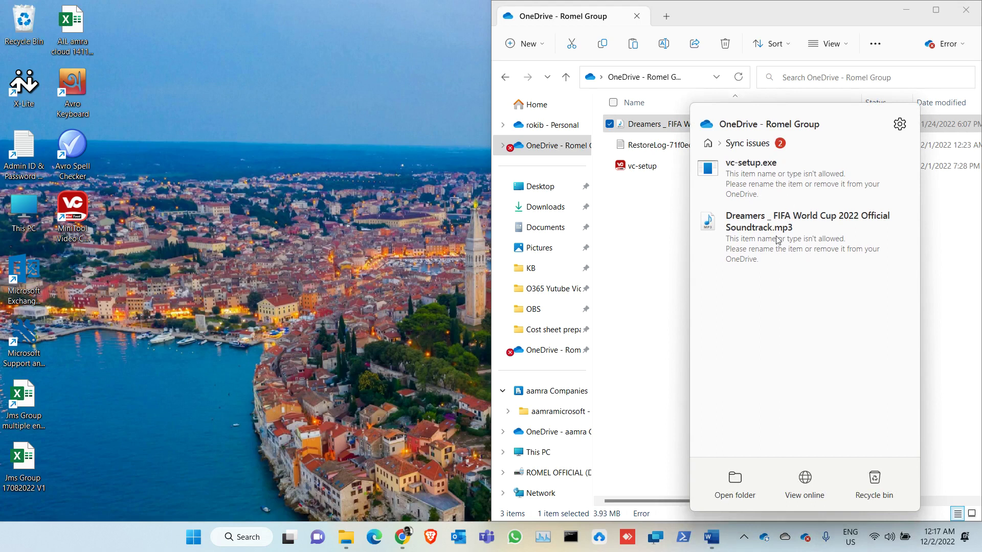
pyautogui.click(719, 145)
pyautogui.click(644, 278)
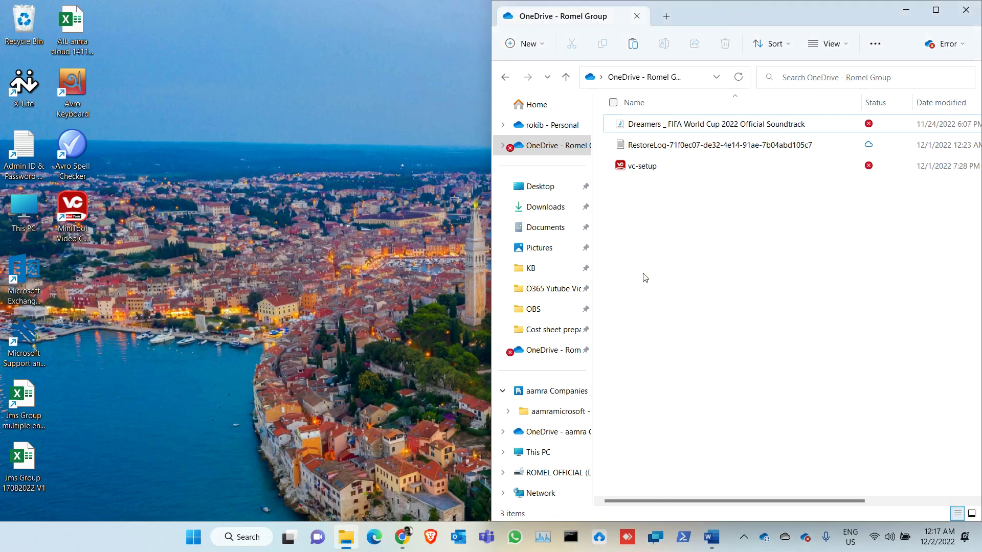
# Move the AIL amra cloud 14112022 V1 workbook from the desktop into the OneDrive folder and check its upload in the sync activity
pyautogui.click(203, 161)
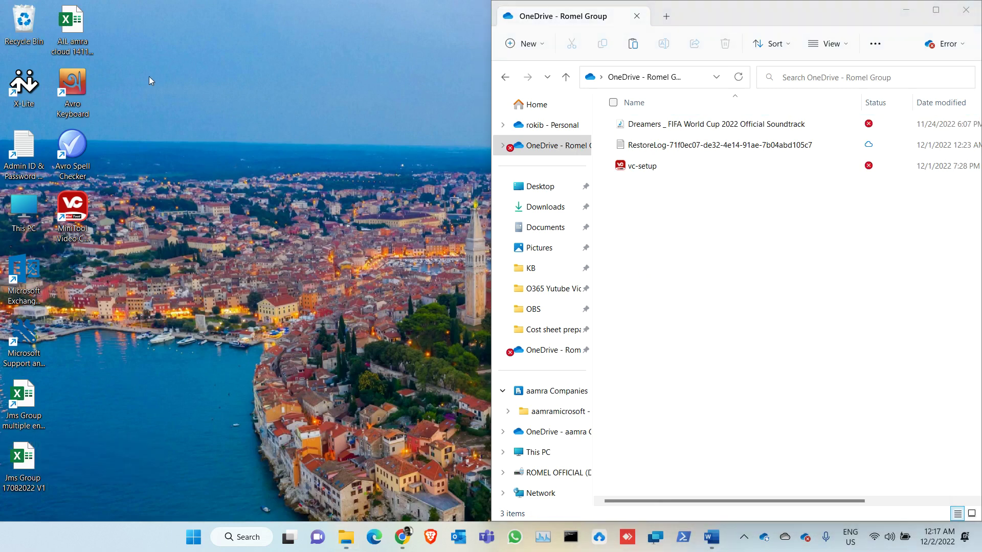
pyautogui.moveTo(72, 23); pyautogui.dragTo(690, 253)
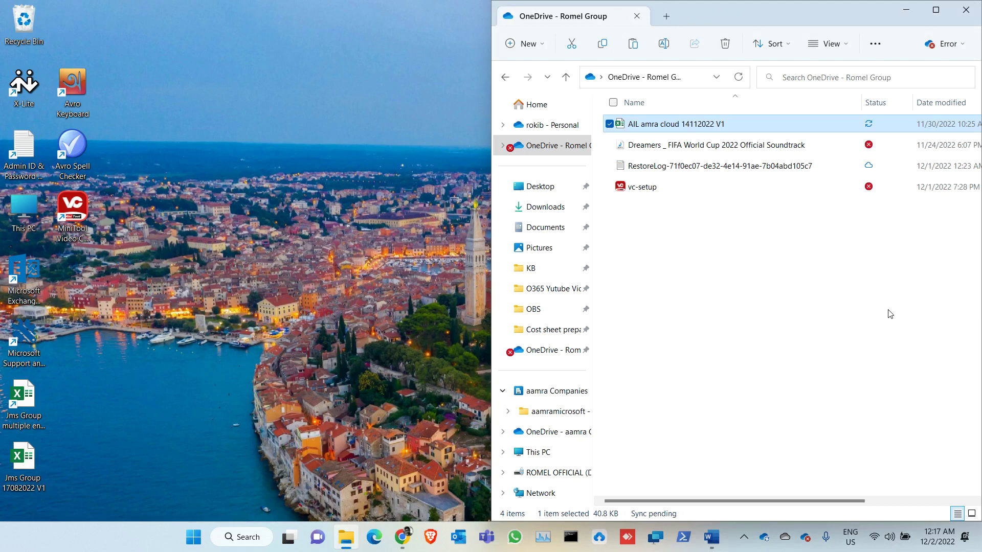
pyautogui.click(805, 537)
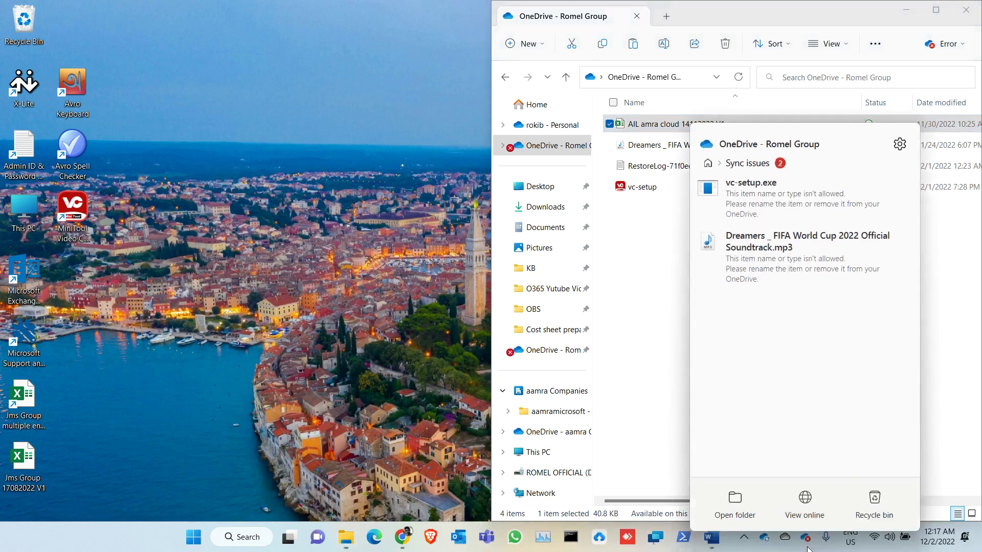
pyautogui.click(709, 144)
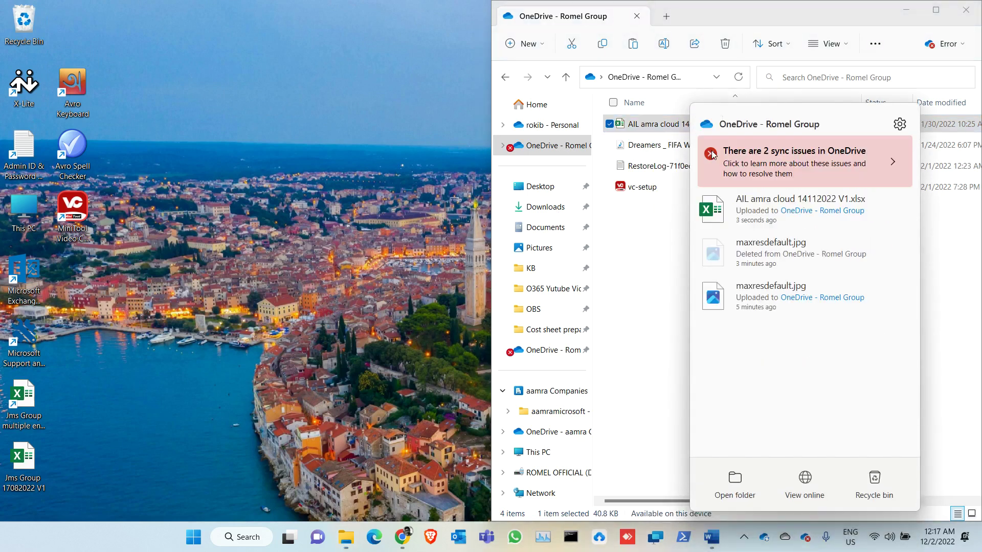
pyautogui.click(673, 262)
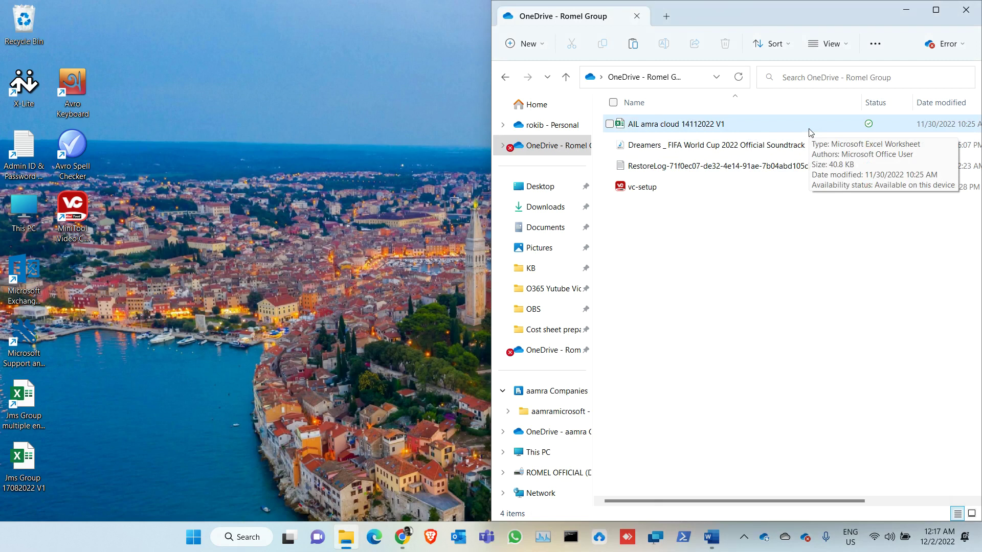
# Switch to Chrome, reopen the OneDrive Sync settings, review the blocked extensions list, and leave without saving
pyautogui.click(404, 537)
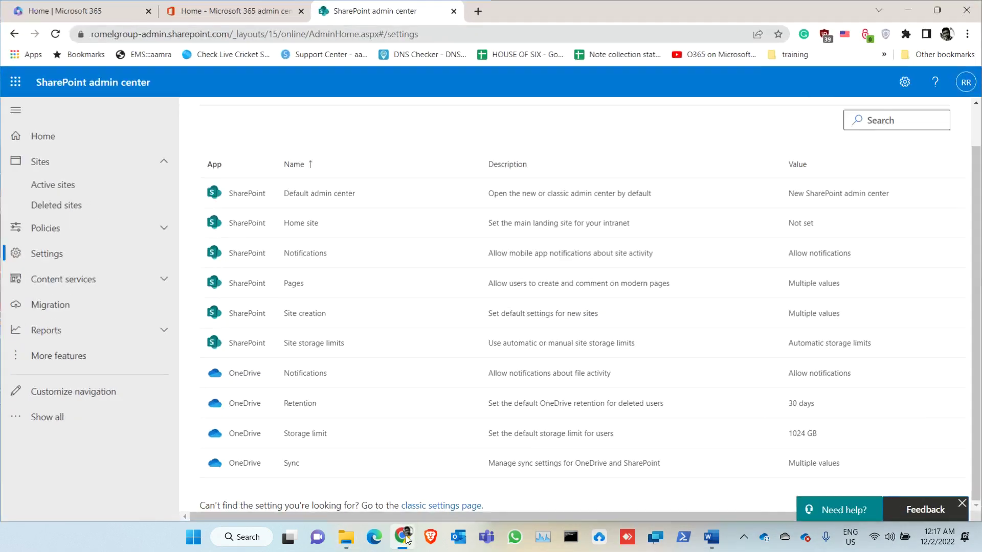
pyautogui.click(287, 465)
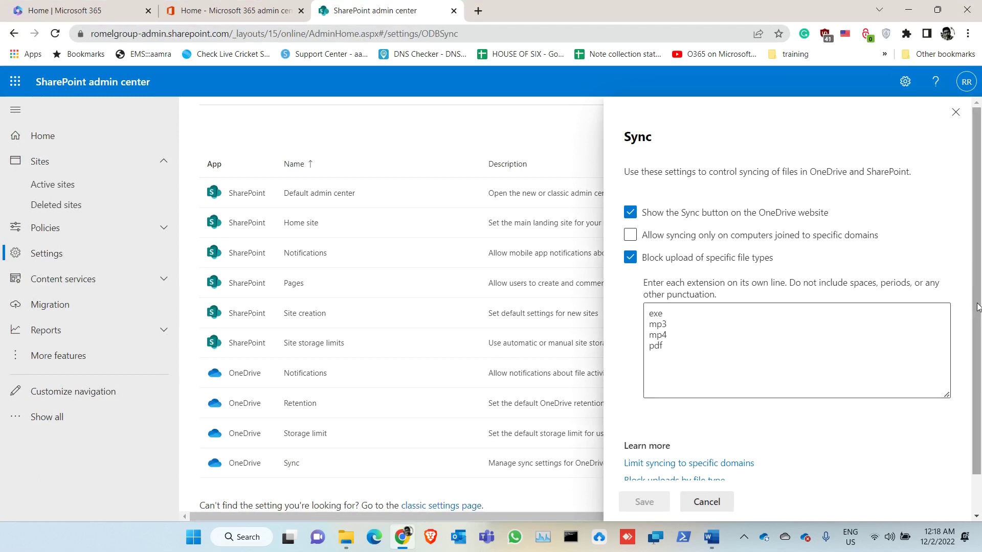
pyautogui.scroll(-2, 976, 307)
pyautogui.scroll(2, 979, 296)
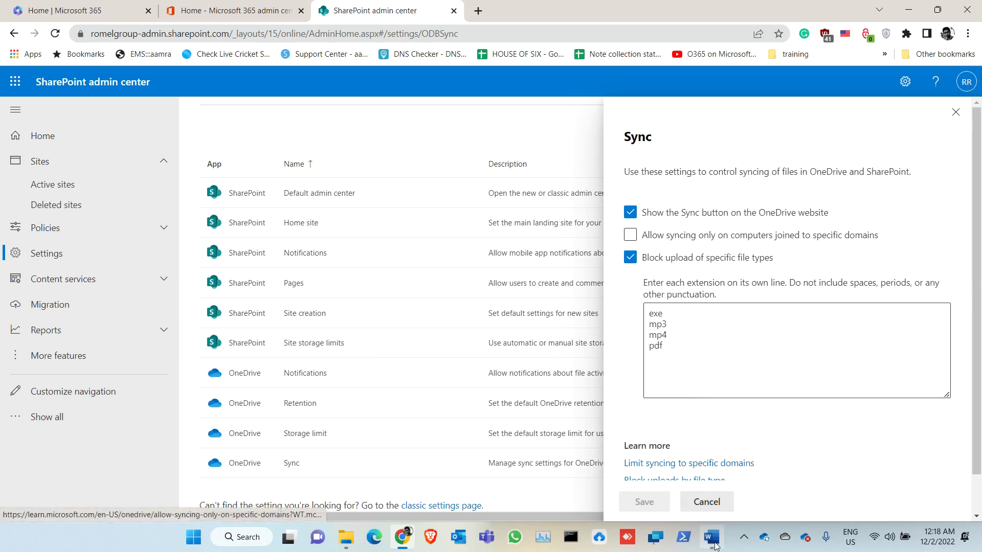
pyautogui.moveTo(715, 546)
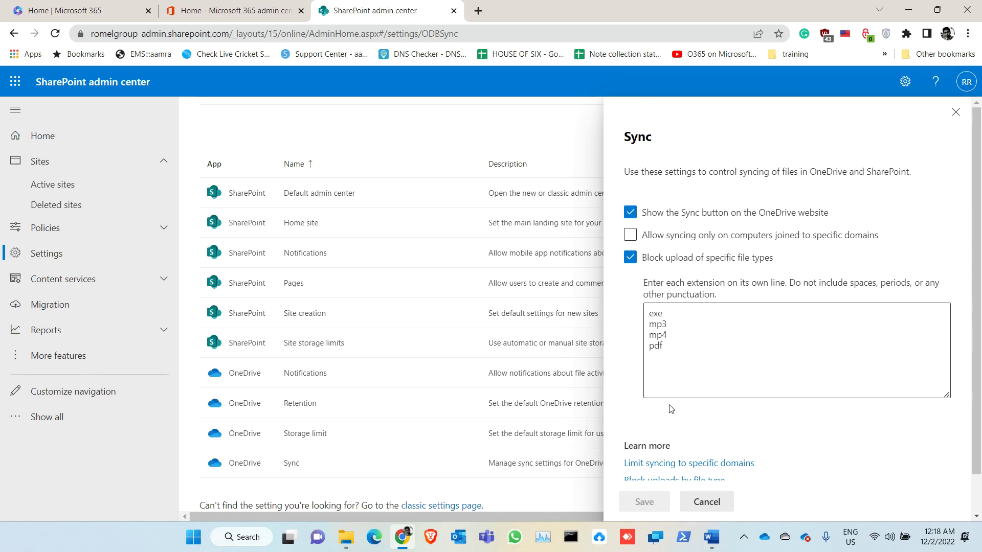
pyautogui.click(674, 350)
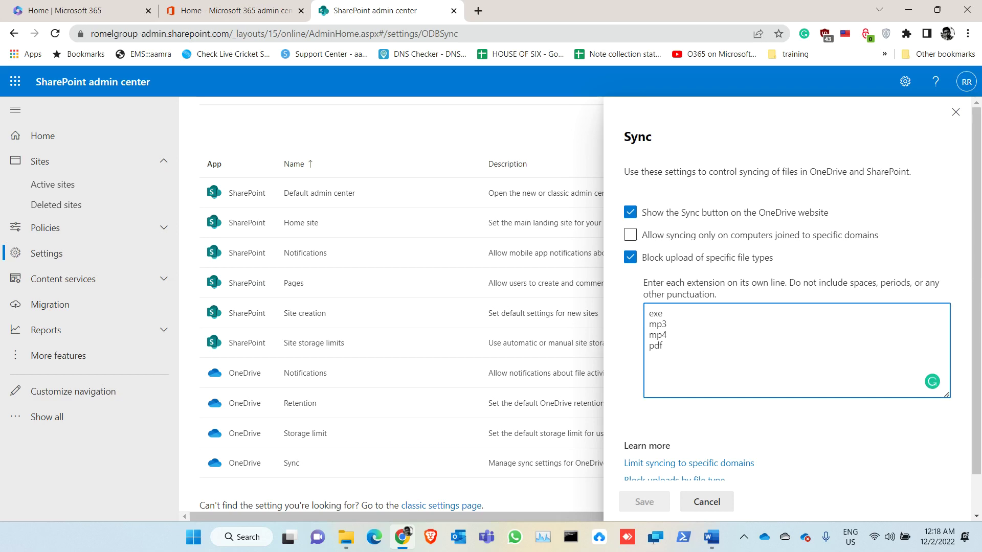
pyautogui.press('Return')
pyautogui.press('Return')
pyautogui.click(715, 502)
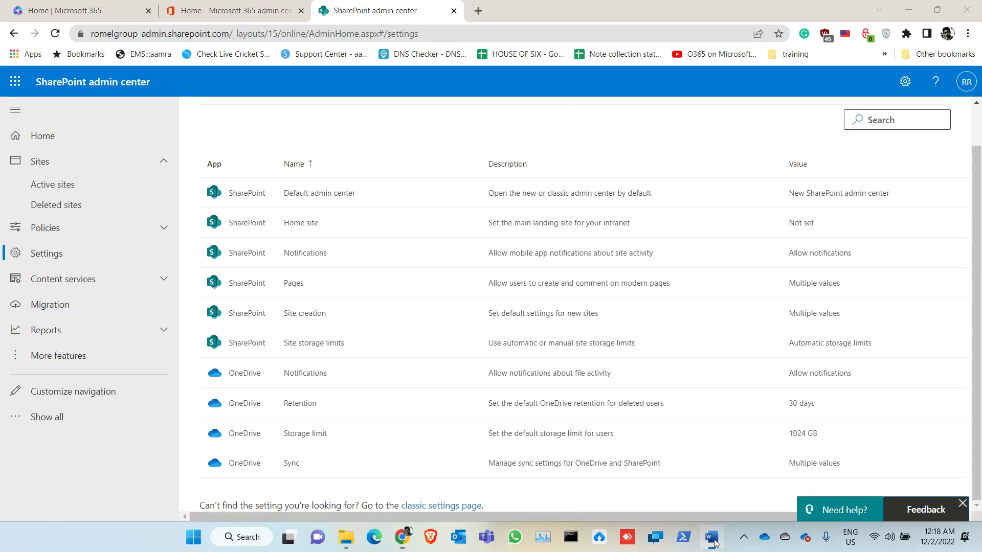
# Switch to the Word document and point out the text "mp3 ,mp4" under the Block Syncing of Specific File Types heading
pyautogui.click(711, 536)
pyautogui.moveTo(545, 289); pyautogui.dragTo(466, 290)
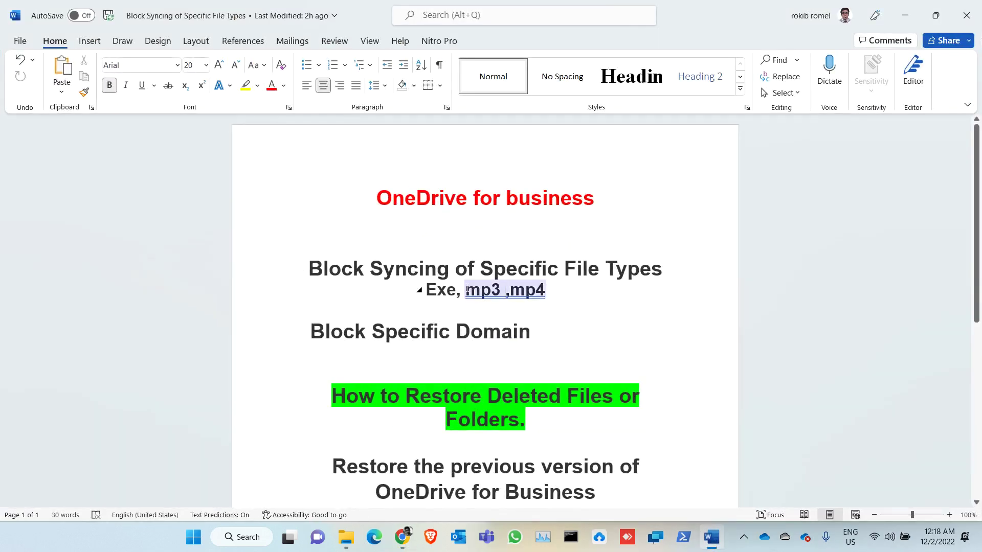
pyautogui.click(506, 289)
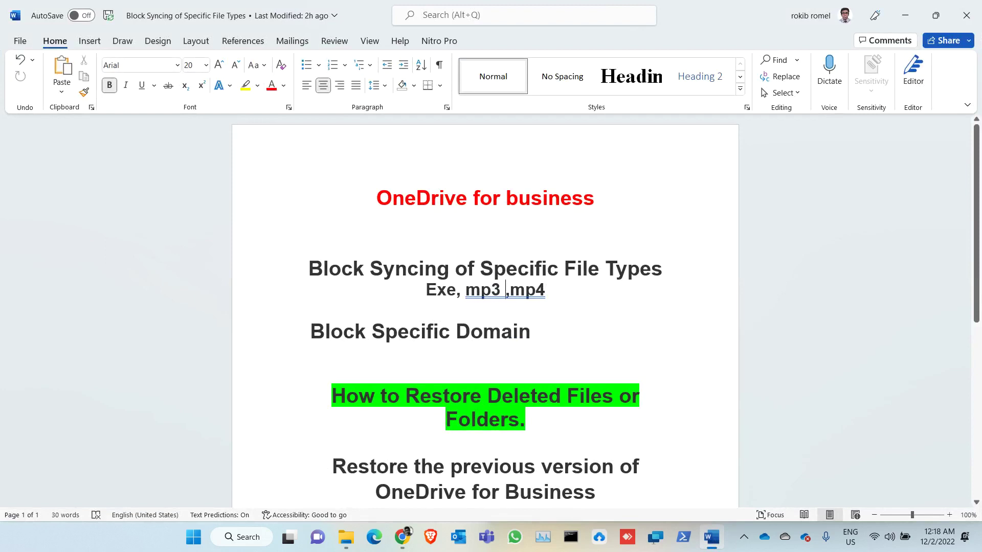
# Switch to Chrome, open the OneDrive Sync settings, and try limiting syncing to computers joined to the domain romel.ml
pyautogui.click(904, 16)
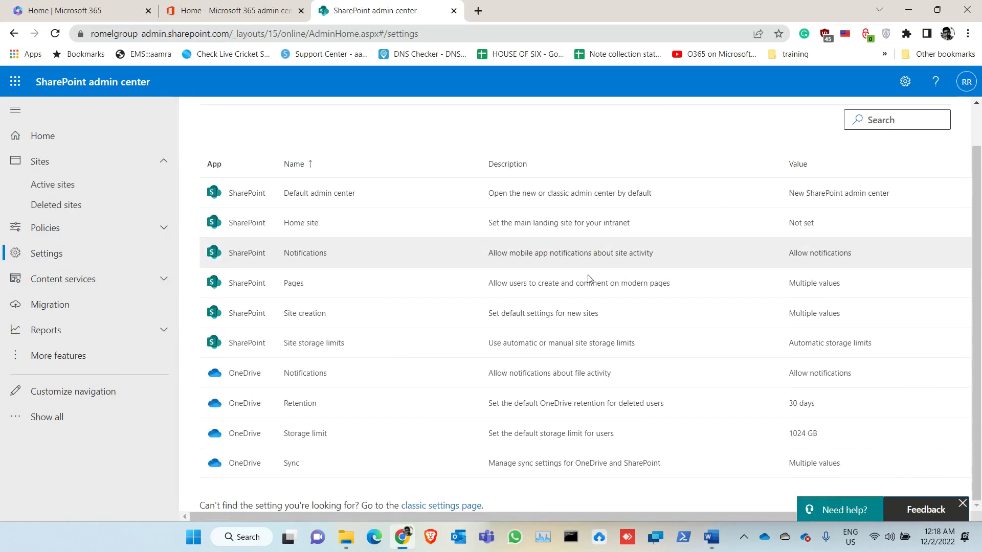
pyautogui.click(280, 468)
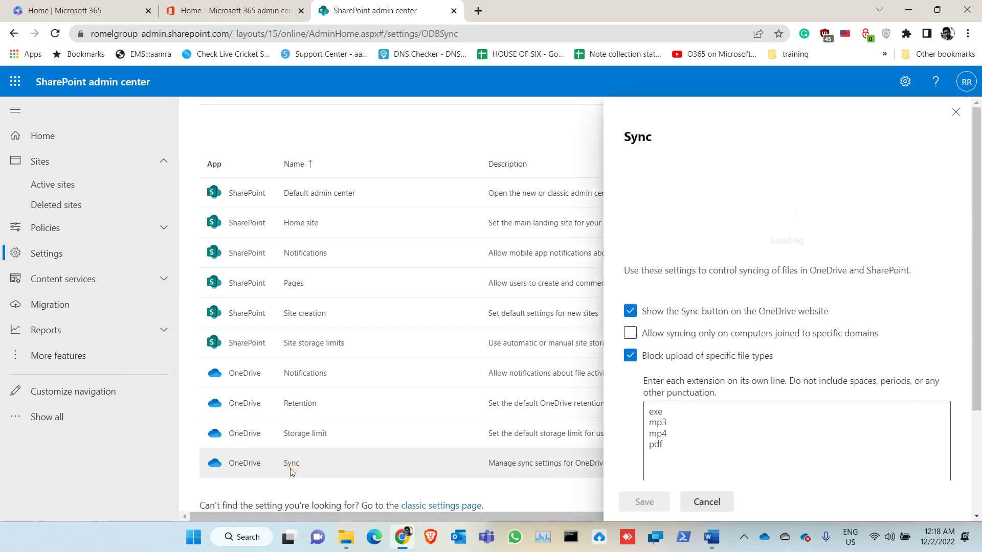
pyautogui.click(667, 237)
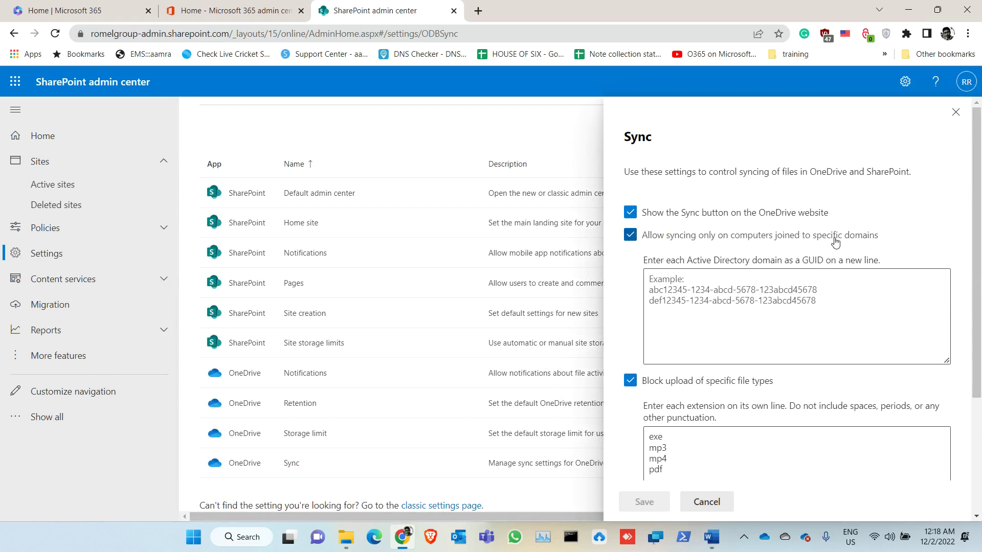
pyautogui.click(711, 291)
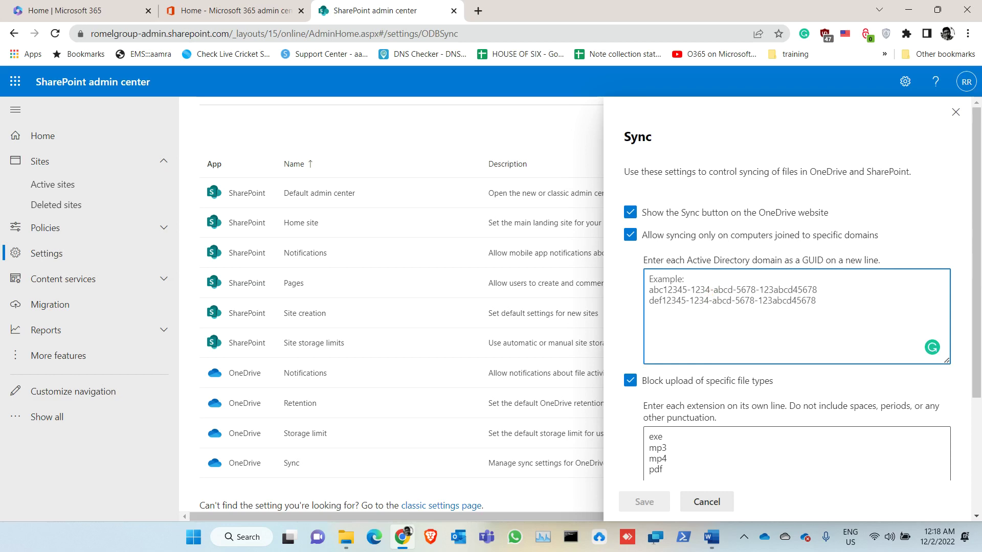
pyautogui.write('romel')
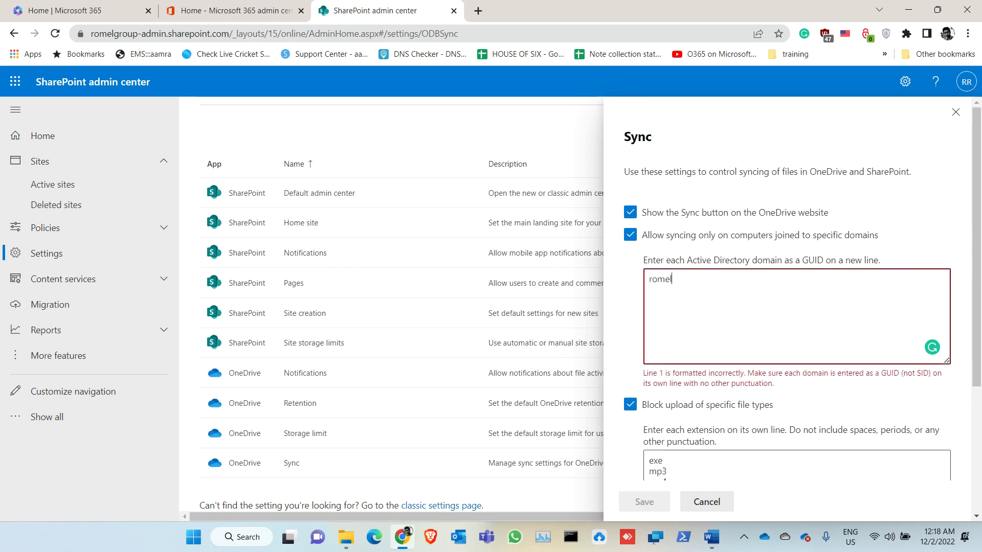
pyautogui.write('.ml')
pyautogui.moveTo(977, 260); pyautogui.dragTo(978, 285)
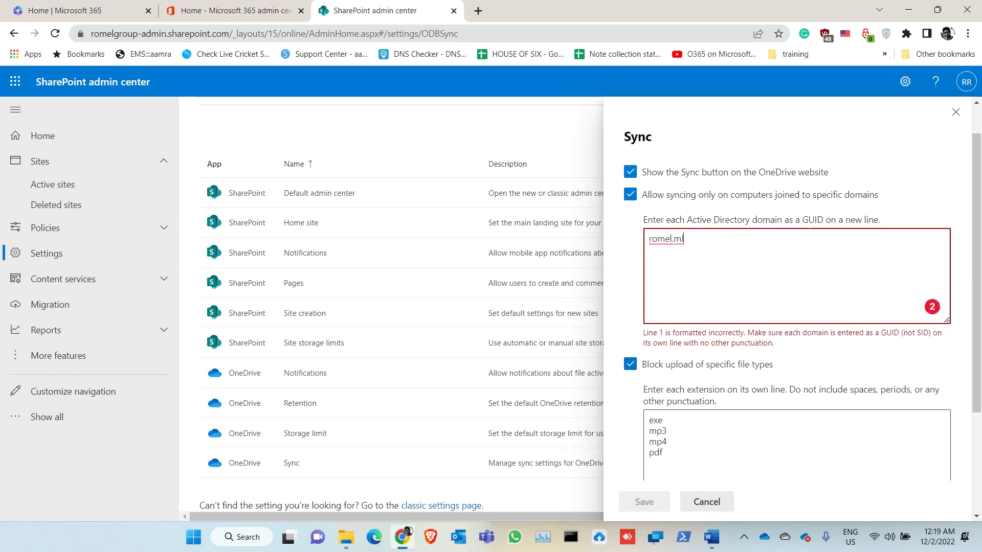
pyautogui.moveTo(978, 262); pyautogui.dragTo(978, 296)
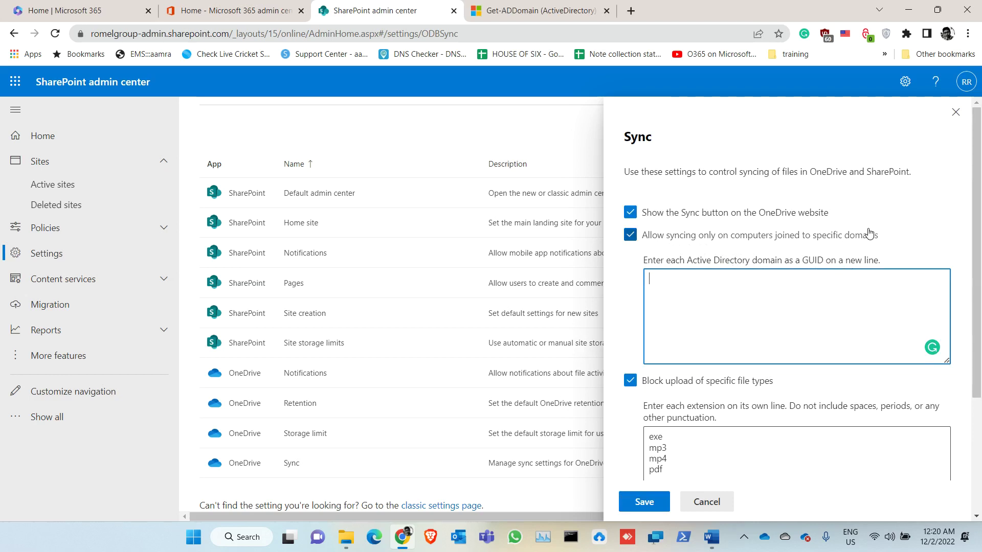
# Highlight the example ObjectGUID value in the Get-ADDomain documentation and return to the Sync settings
pyautogui.click(549, 9)
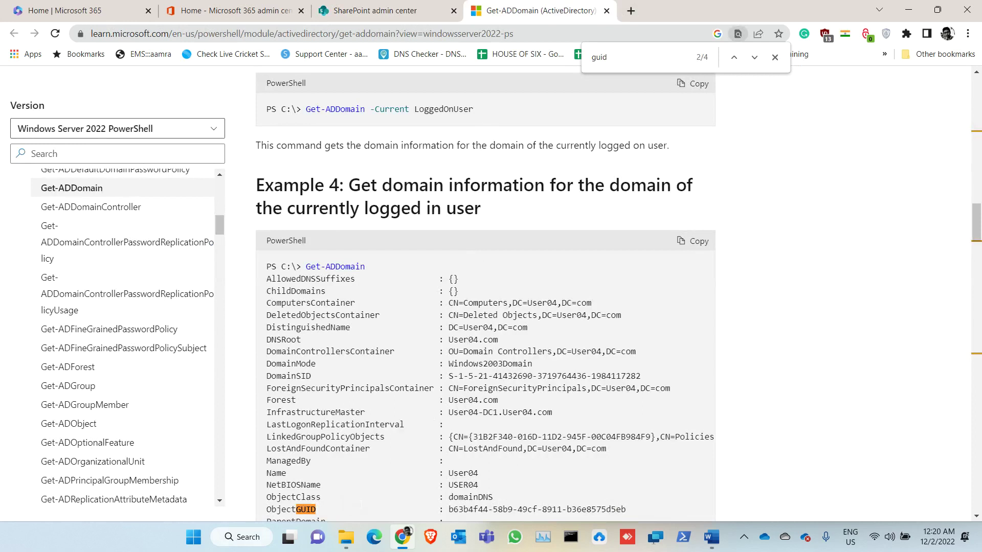
pyautogui.moveTo(449, 509); pyautogui.dragTo(625, 509)
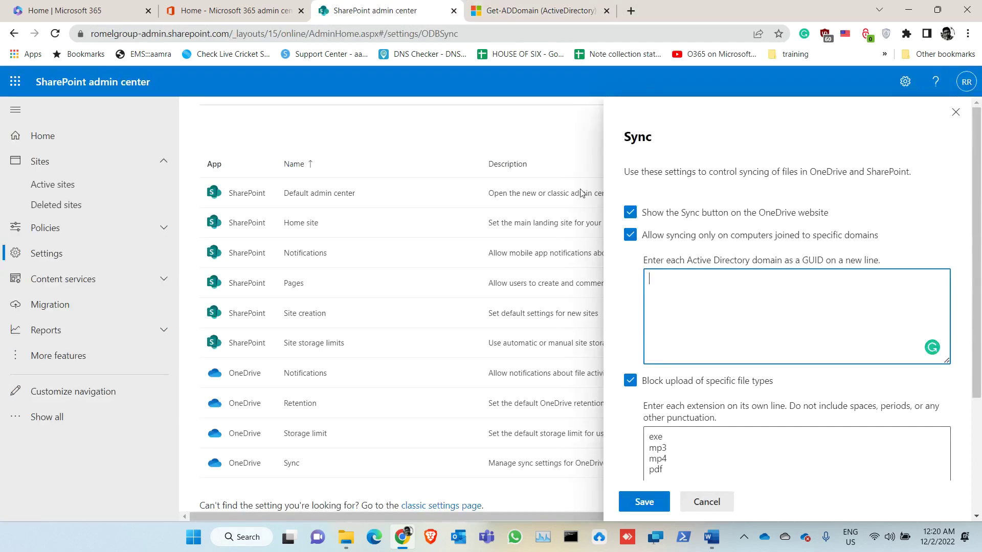
pyautogui.click(389, 11)
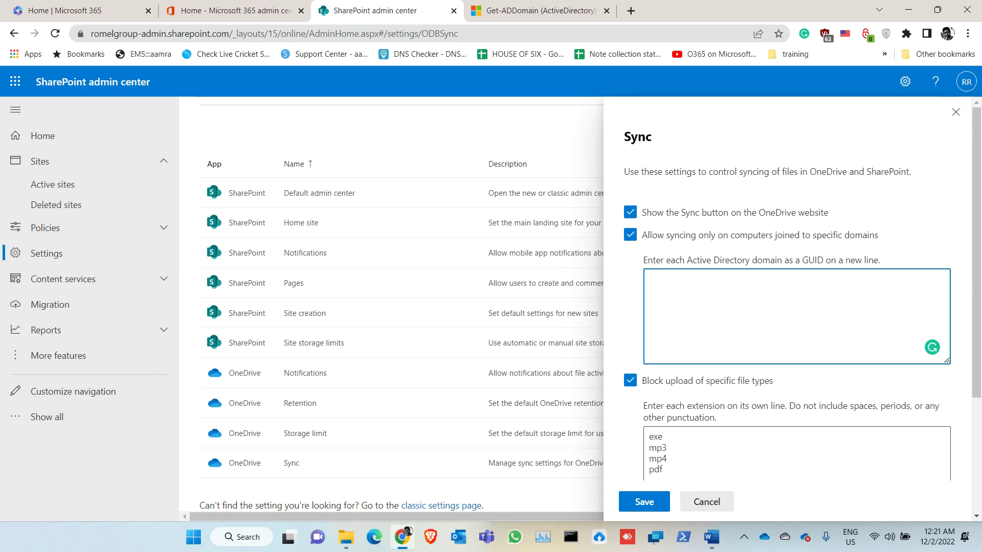
# Turn off the restriction to specific domains, and close the Get-ADDomain documentation after checking the topic list in Word
pyautogui.click(630, 235)
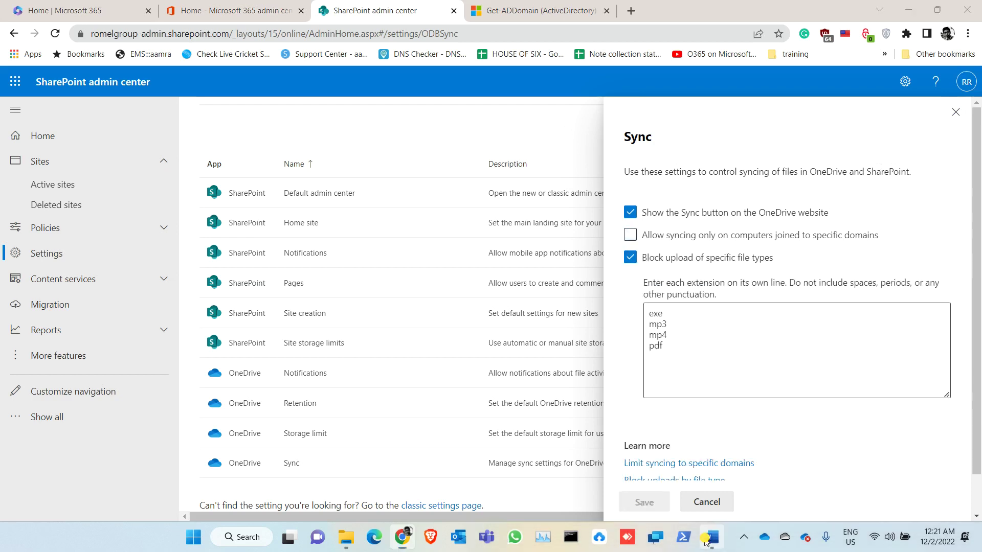
pyautogui.click(706, 541)
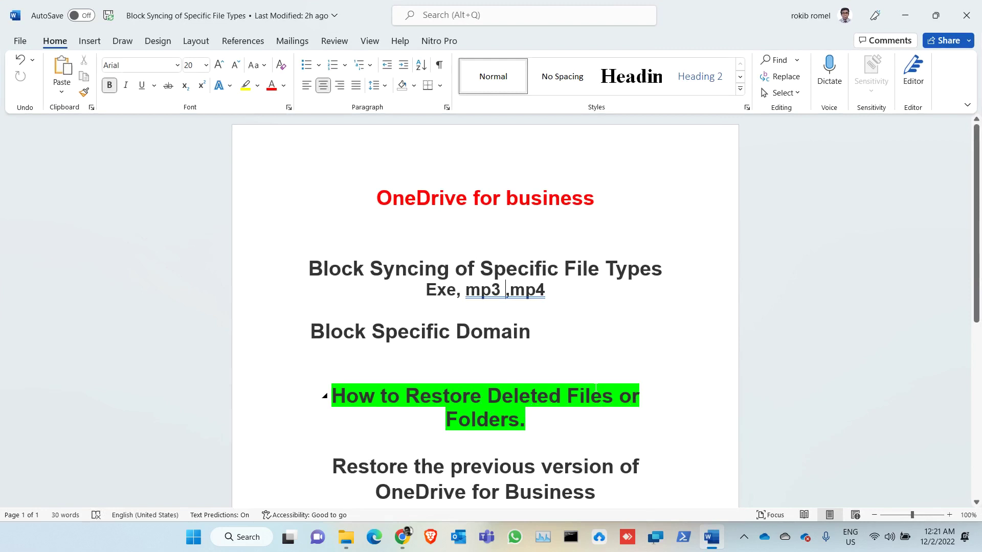
pyautogui.click(904, 15)
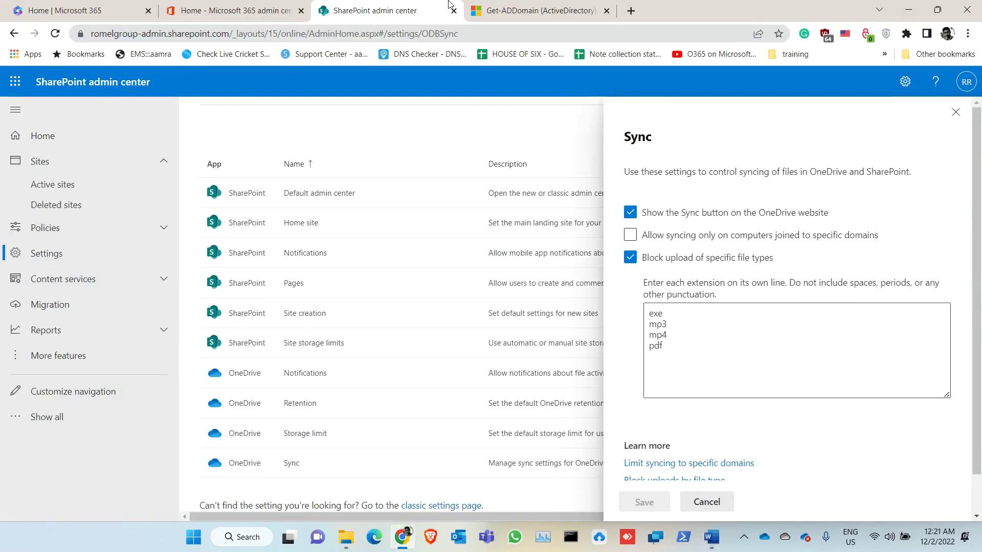
pyautogui.click(606, 10)
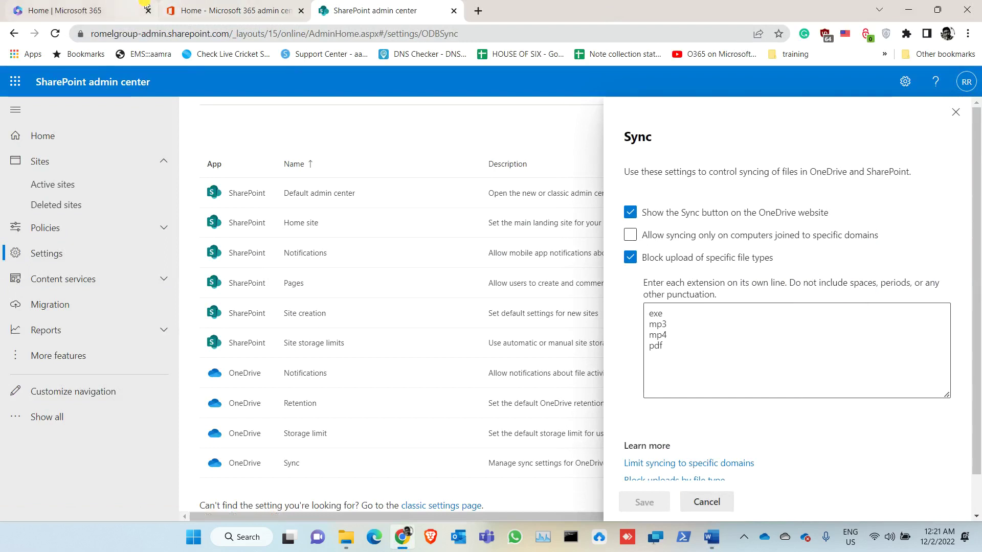
# Open OneDrive from the Microsoft 365 home page and check the sync statuses in the local OneDrive folder in File Explorer
pyautogui.click(102, 10)
pyautogui.click(20, 85)
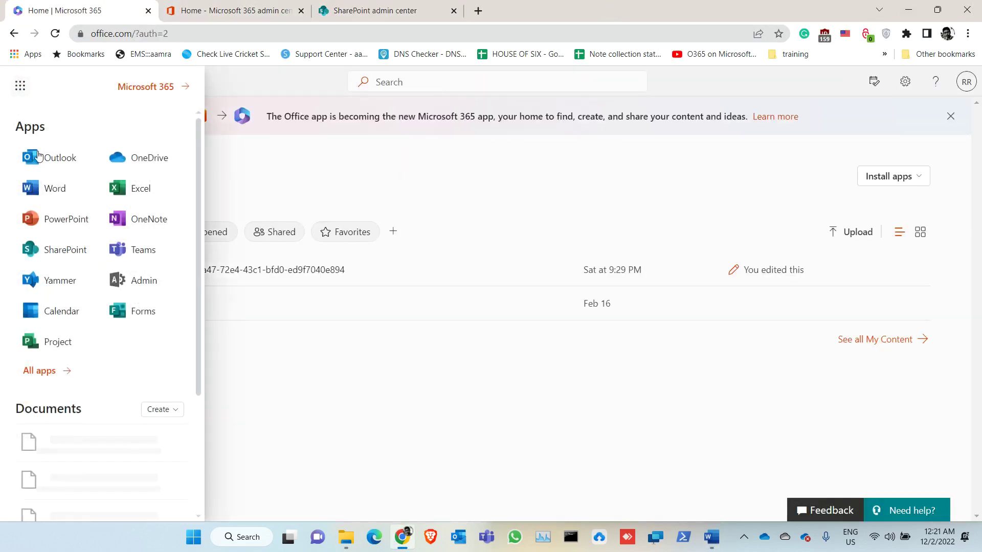
pyautogui.click(146, 160)
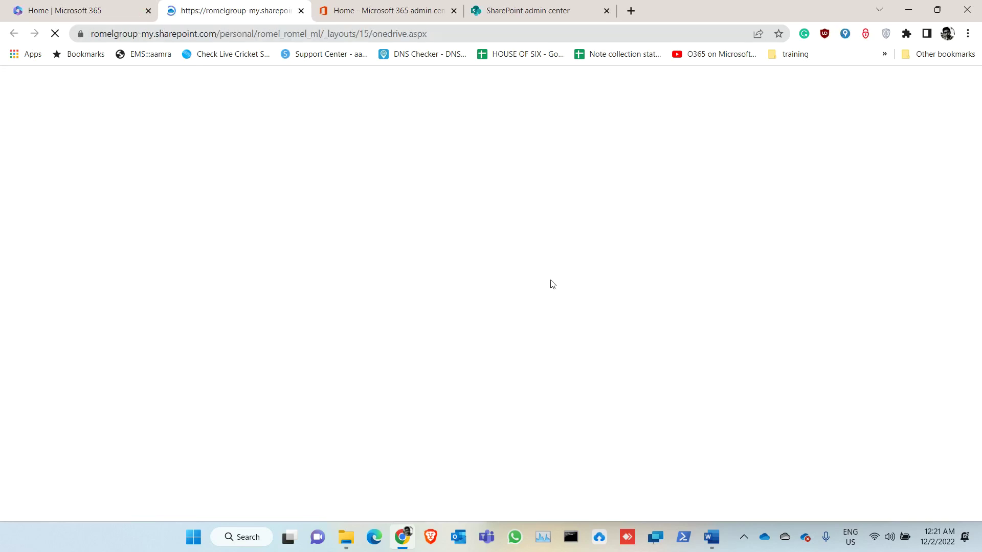
pyautogui.click(347, 541)
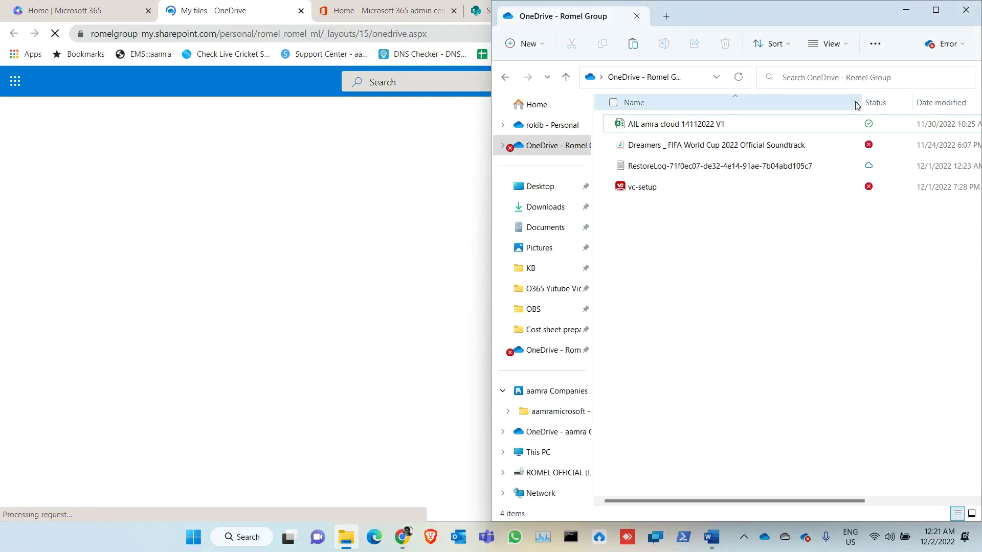
pyautogui.click(936, 10)
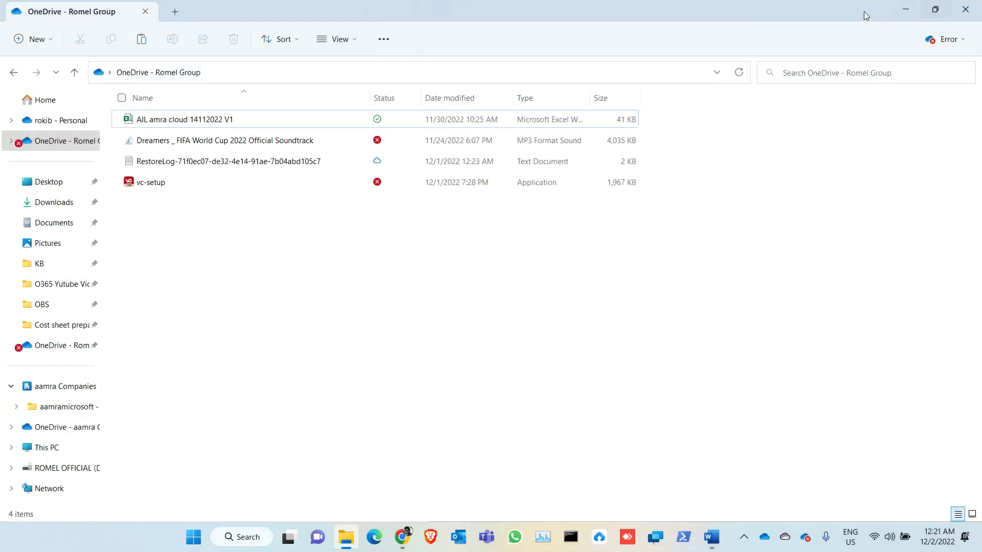
pyautogui.click(904, 10)
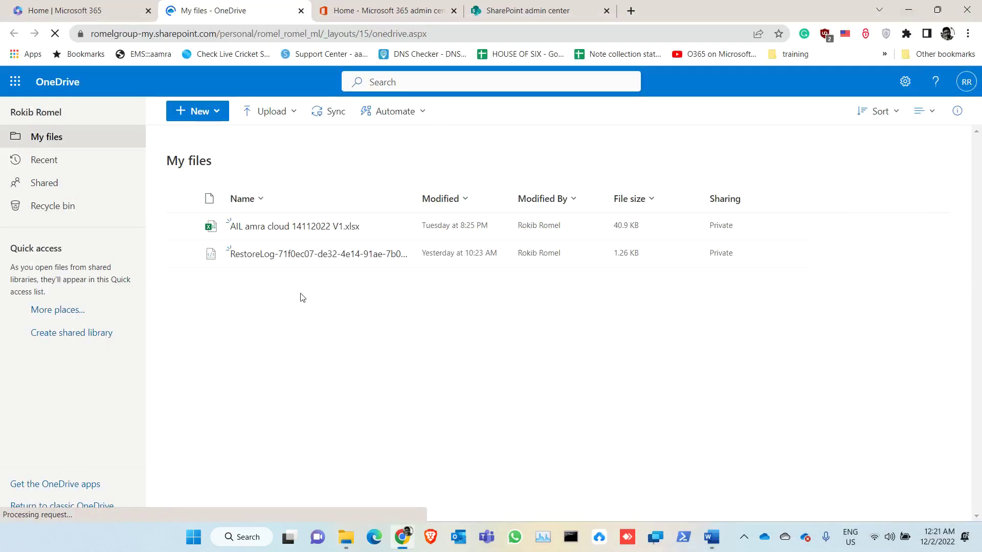
# Restore maxresdefault.jpg from the OneDrive recycle bin and go back to My files
pyautogui.click(49, 214)
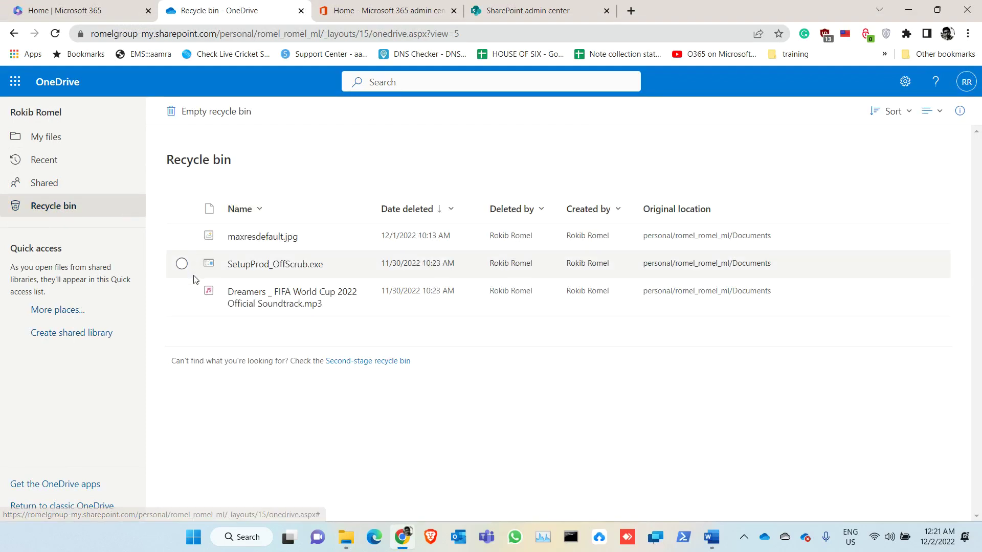
pyautogui.click(182, 236)
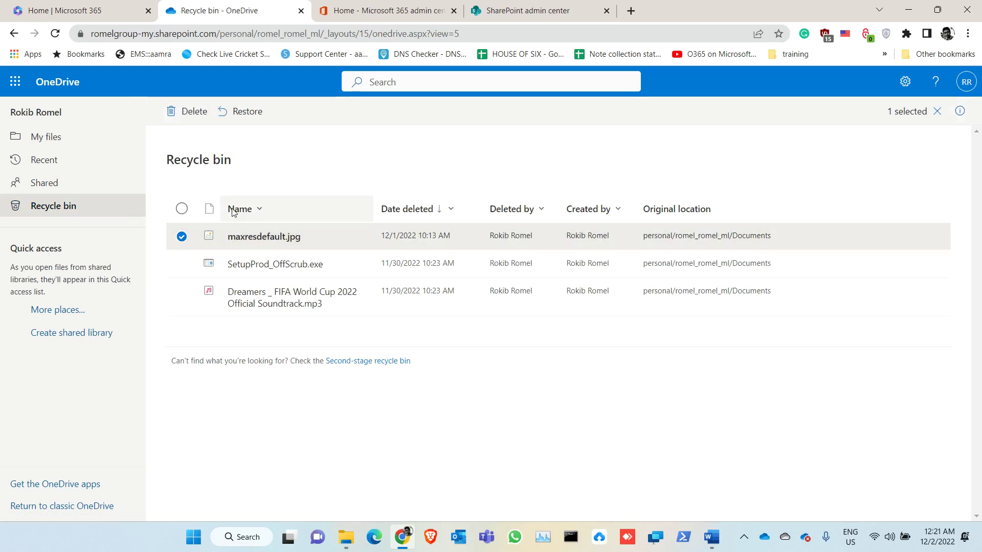
pyautogui.click(245, 118)
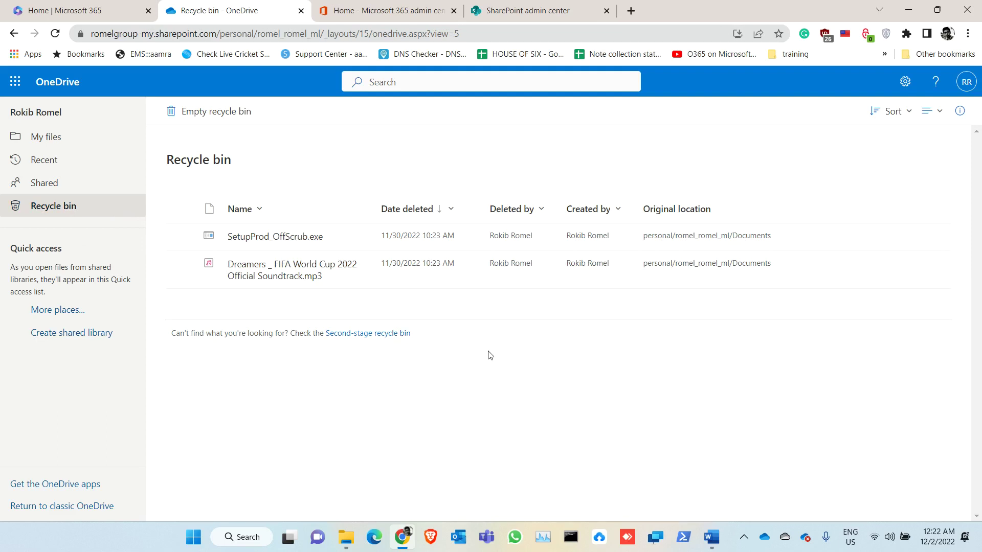
pyautogui.click(68, 135)
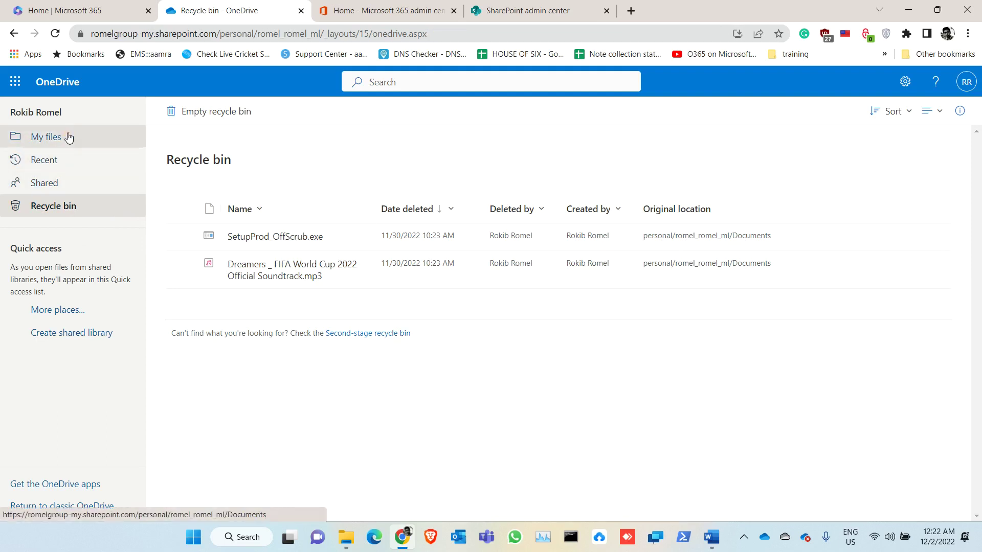
# Check the restore topic in Word, and in OneDrive's Restore your OneDrive settings choose One week ago as the date
pyautogui.click(713, 536)
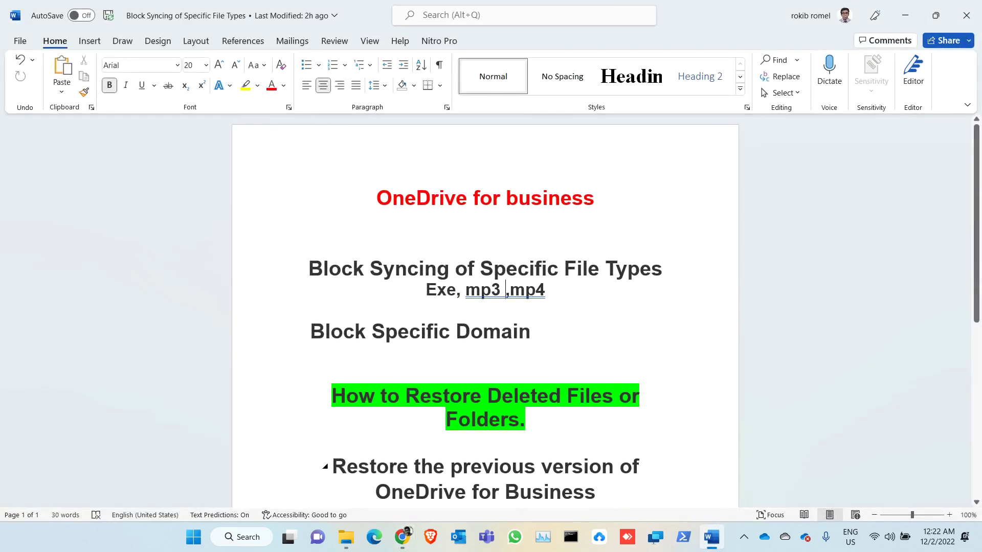
pyautogui.click(906, 18)
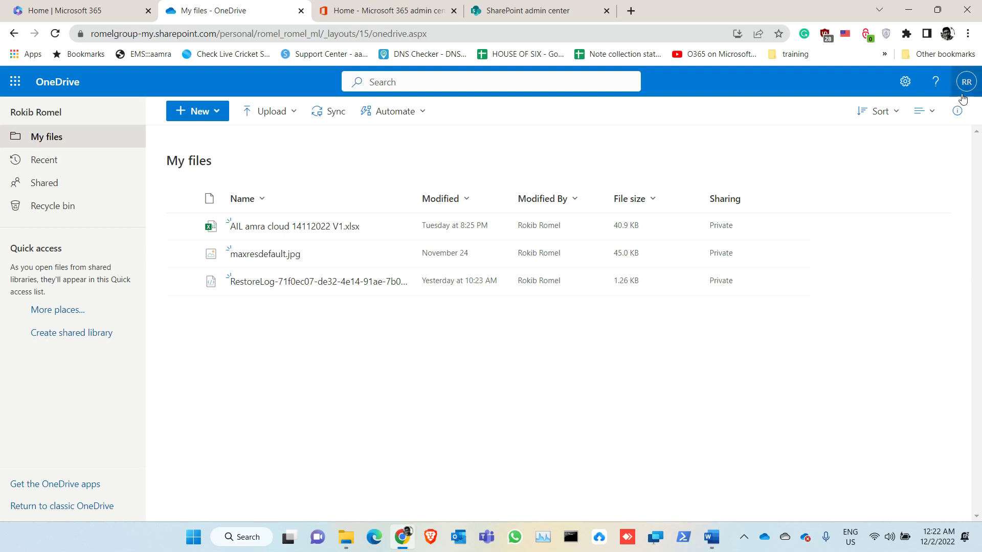
pyautogui.click(908, 88)
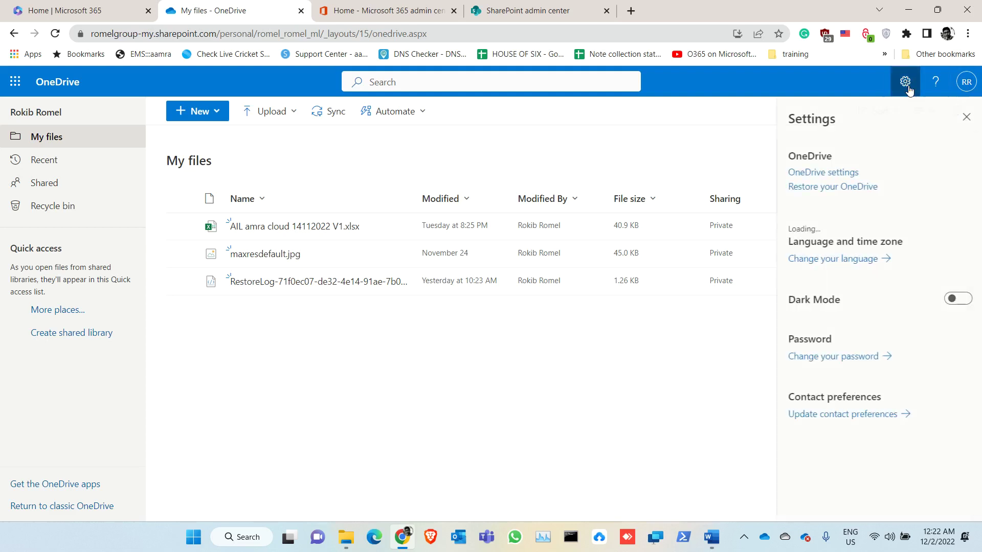
pyautogui.click(817, 187)
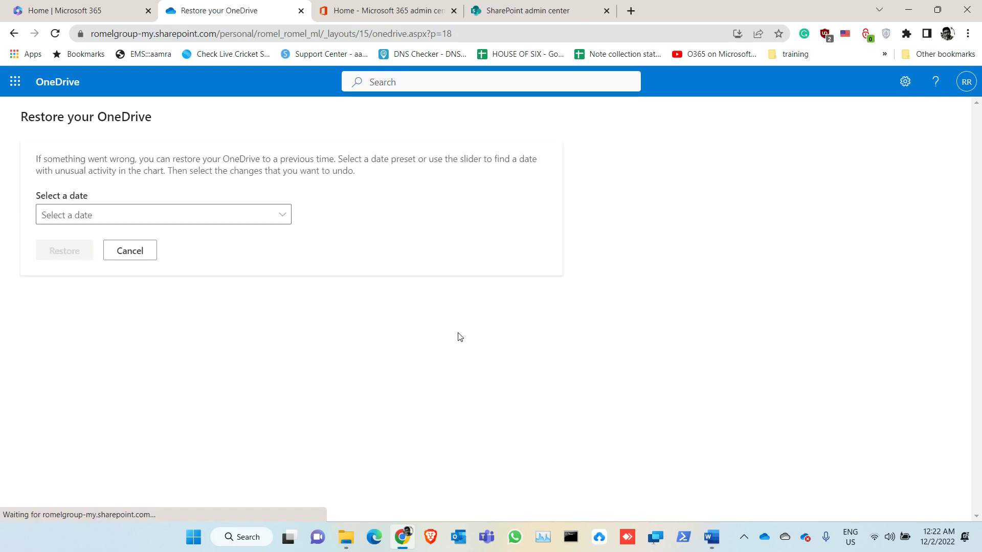
pyautogui.click(224, 214)
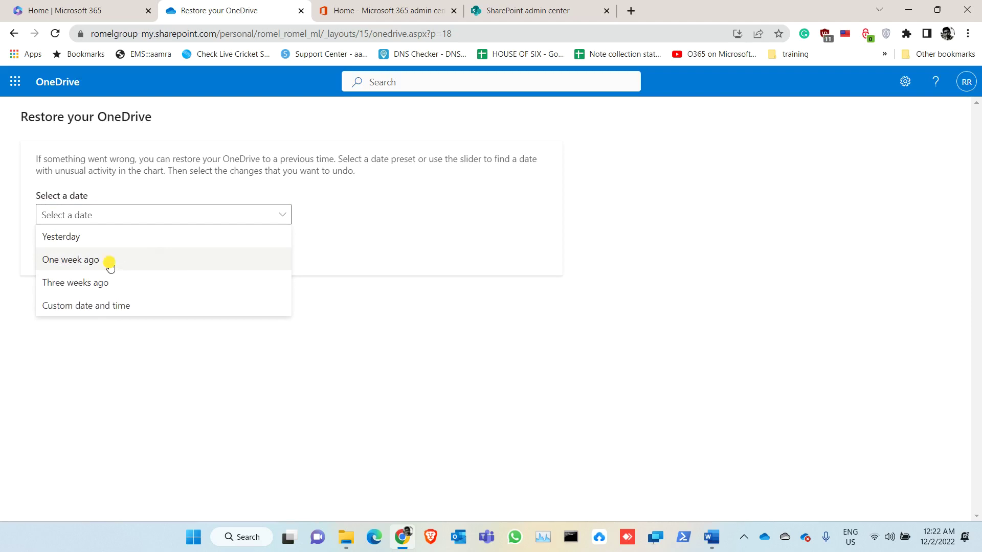
pyautogui.click(109, 262)
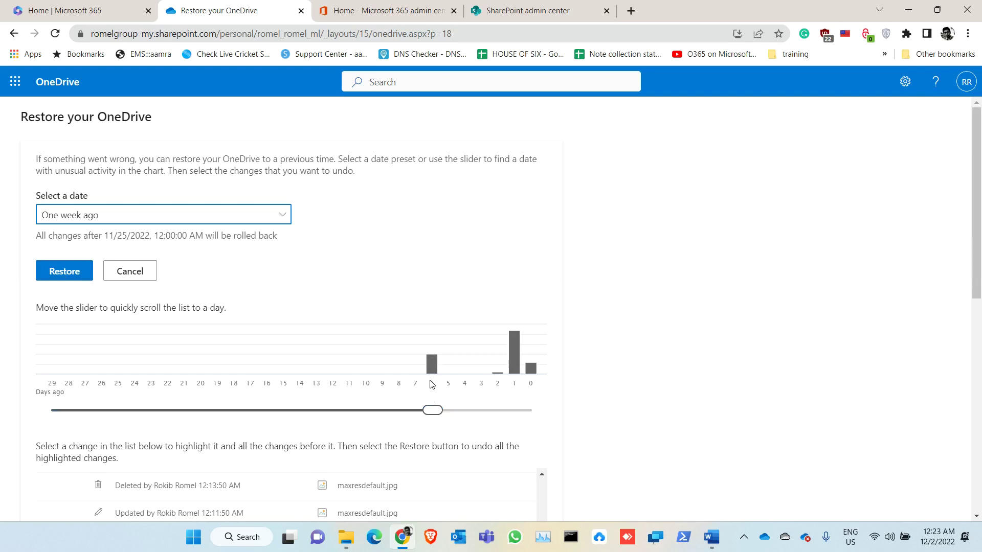
# Move the activity slider to 29 days ago and restore OneDrive to the selected date, confirming the rollback
pyautogui.click(430, 411)
pyautogui.moveTo(430, 414); pyautogui.dragTo(37, 400)
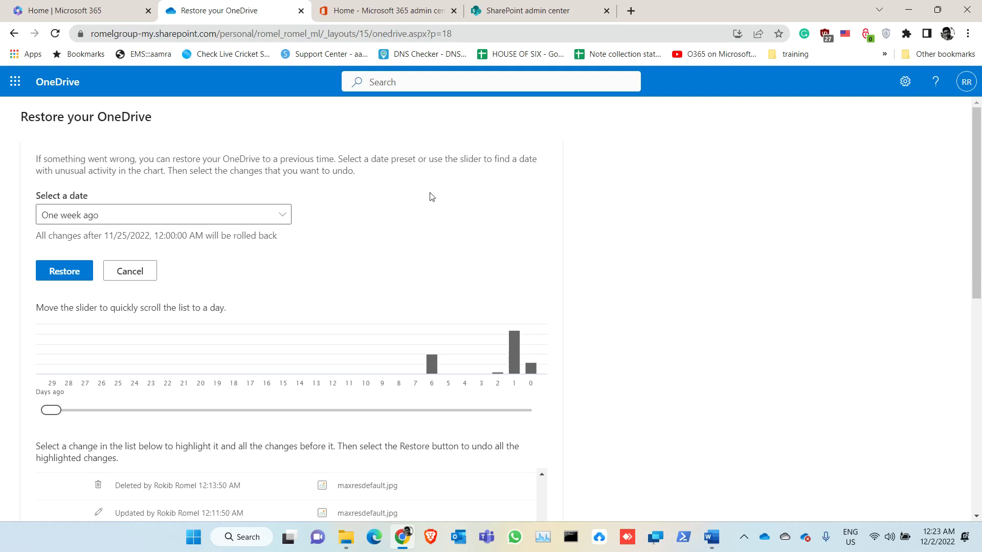
pyautogui.click(63, 274)
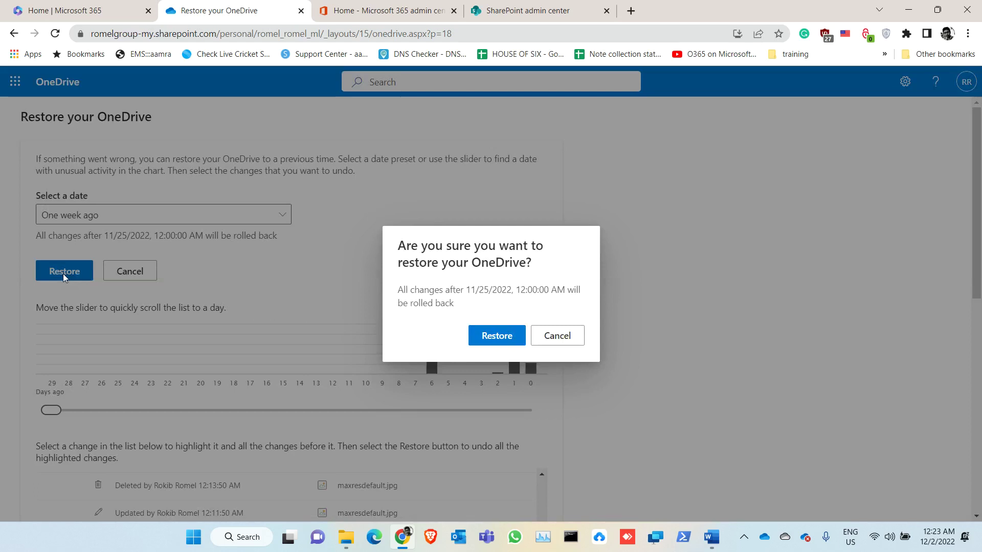
pyautogui.click(507, 339)
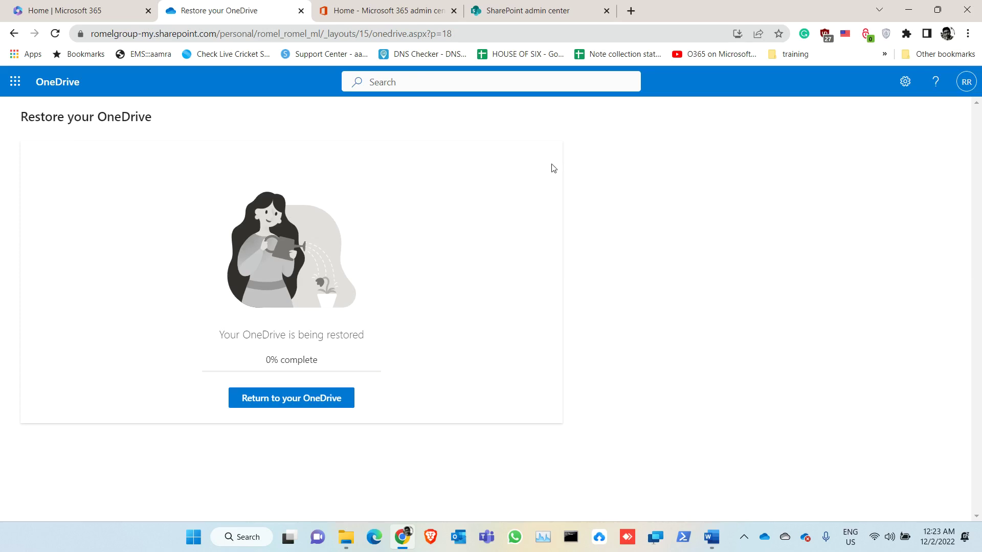
# View the SharePoint admin center page, check the OneDrive restore progress, and switch to the Word document
pyautogui.moveTo(545, 3)
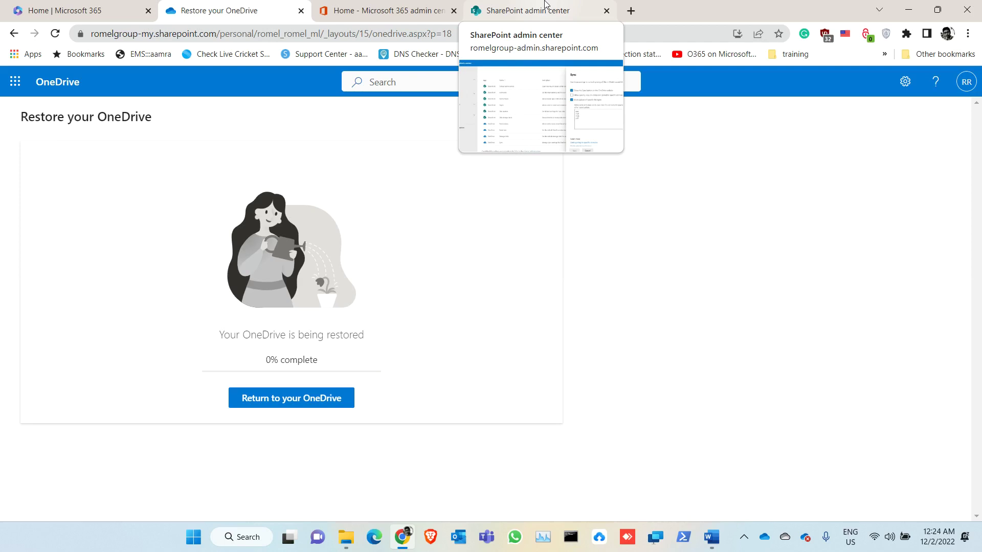
pyautogui.click(546, 4)
pyautogui.click(207, 8)
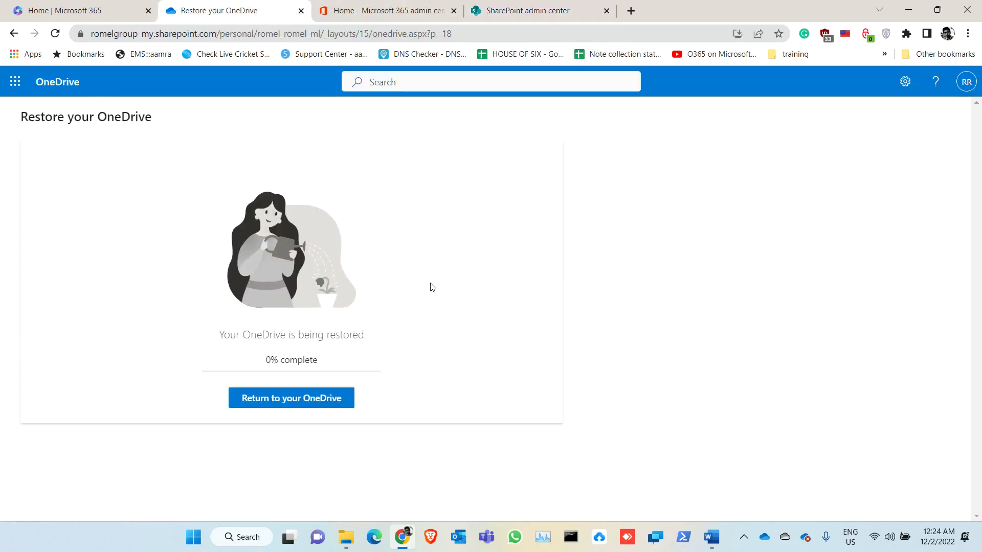
pyautogui.click(717, 539)
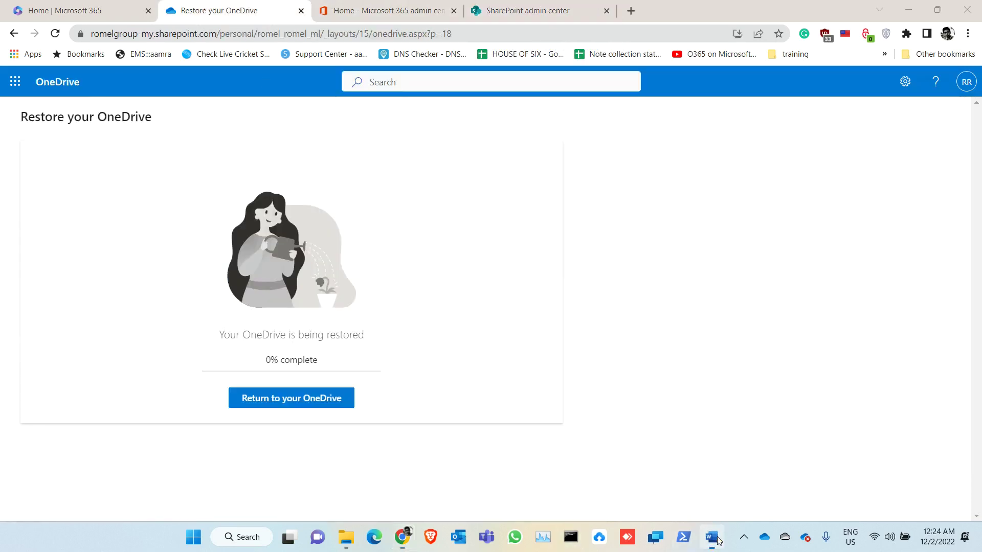